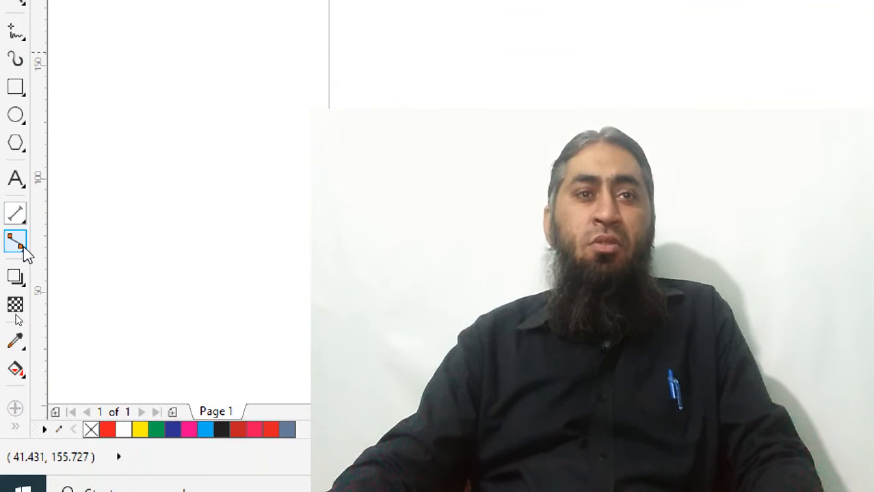
{"action": "left_click", "coordinate": [25, 253]}
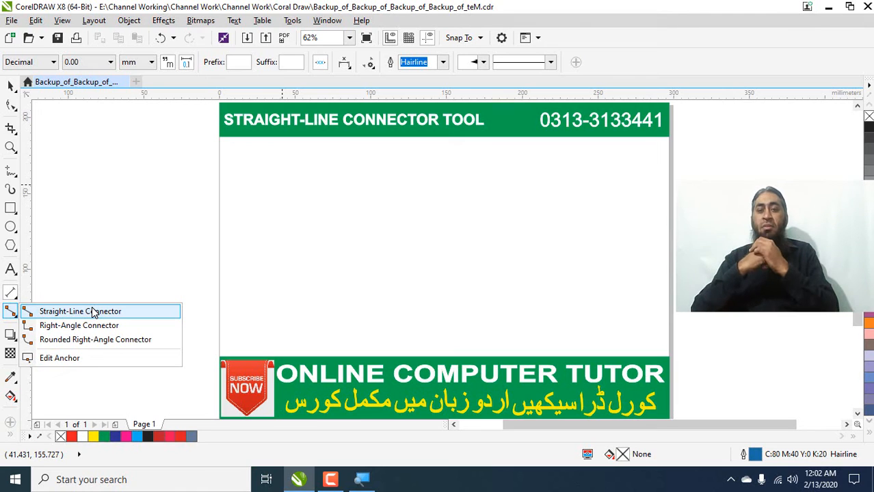
{"action": "left_click", "coordinate": [18, 251]}
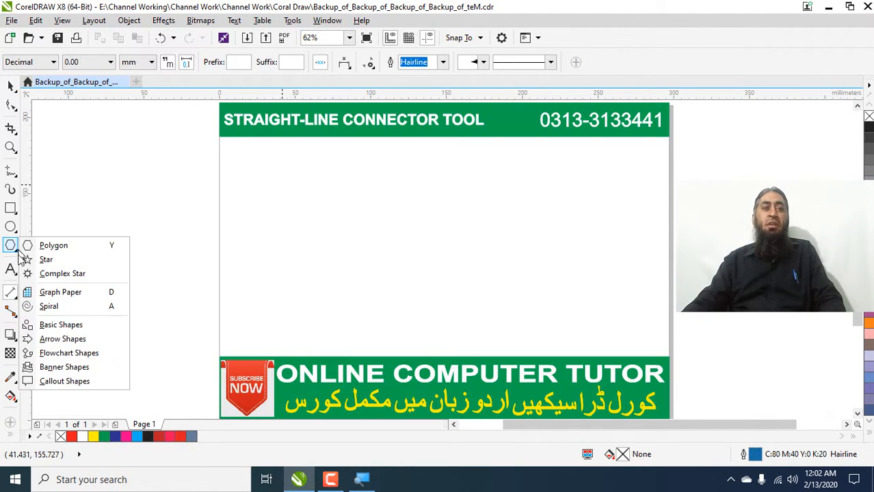
{"action": "left_click", "coordinate": [45, 324]}
{"action": "left_click", "coordinate": [341, 63]}
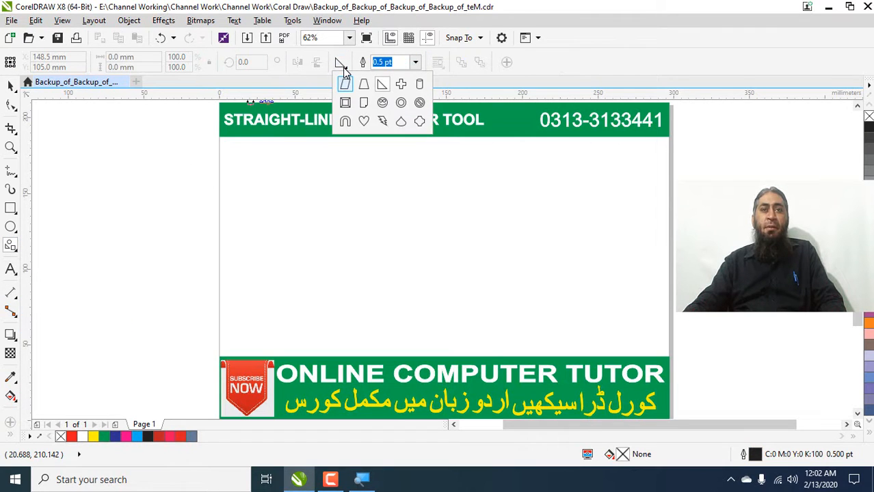
{"action": "left_click", "coordinate": [15, 254]}
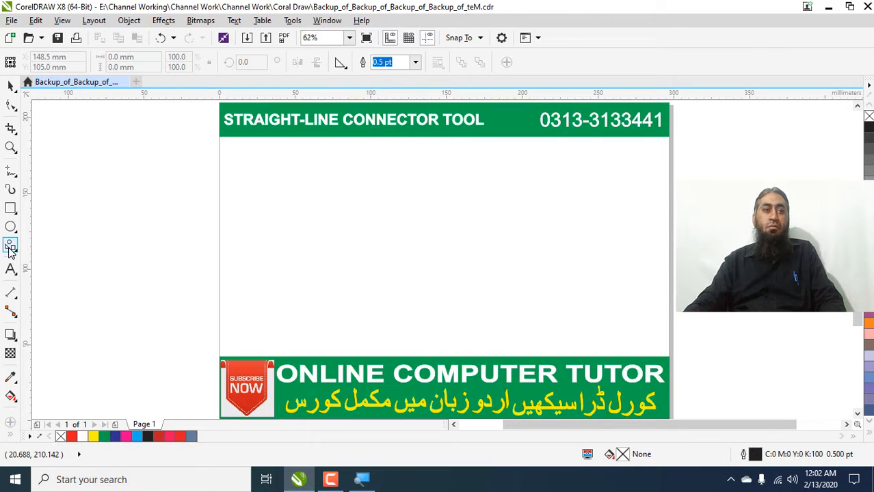
Step: Draw the D-shaped flowchart shape, about 74 by 48 mm, in the lower middle of the page
{"action": "left_click", "coordinate": [10, 247]}
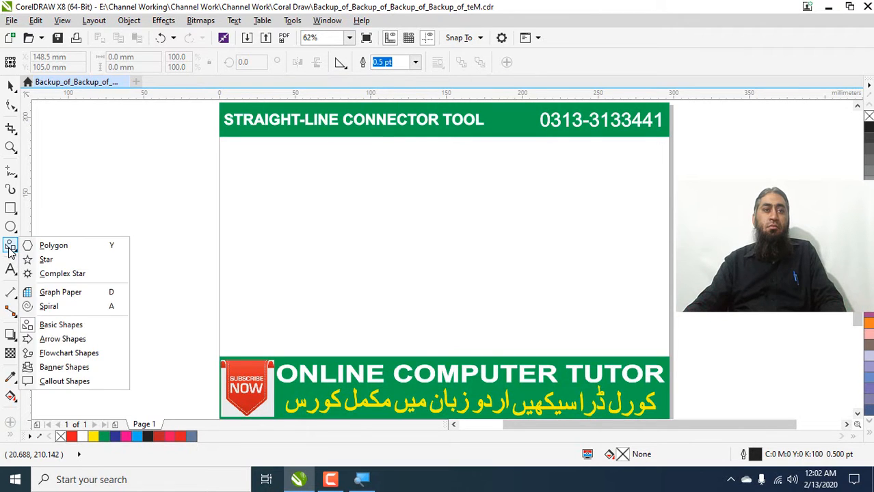
{"action": "left_click", "coordinate": [85, 359]}
{"action": "left_click", "coordinate": [340, 62]}
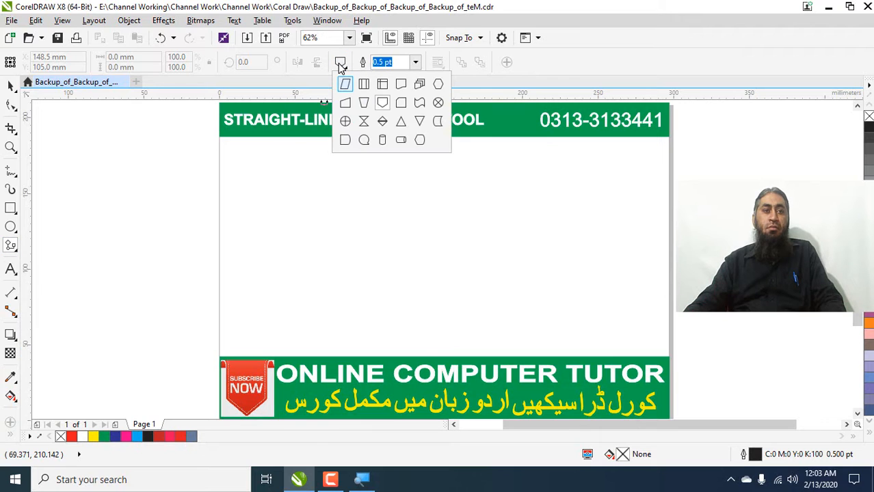
{"action": "left_click", "coordinate": [344, 140]}
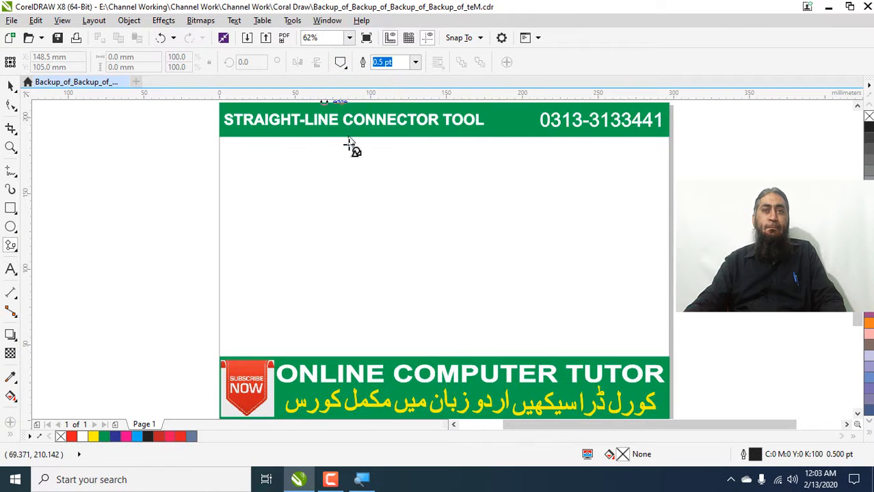
{"action": "left_click_drag", "start_coordinate": [358, 275], "coordinate": [472, 350]}
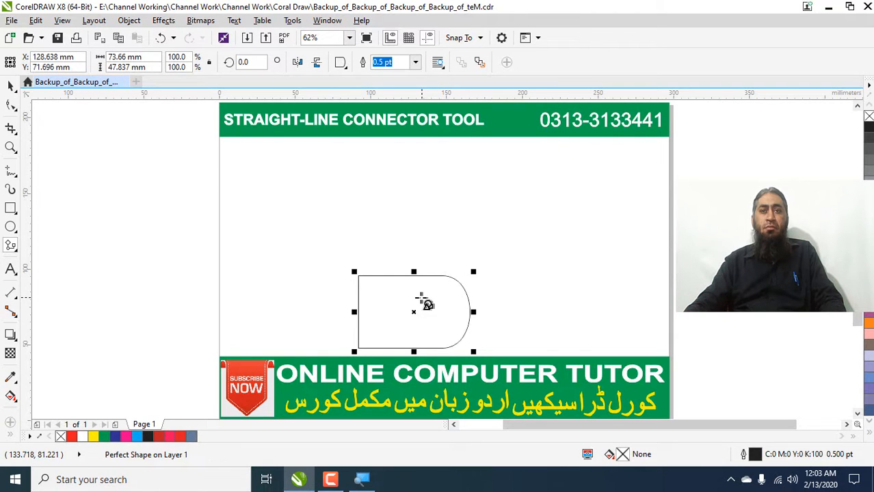
Step: Rotate the D-shaped flowchart shape to 270 degrees
{"action": "left_click", "coordinate": [10, 86]}
{"action": "left_click", "coordinate": [435, 304]}
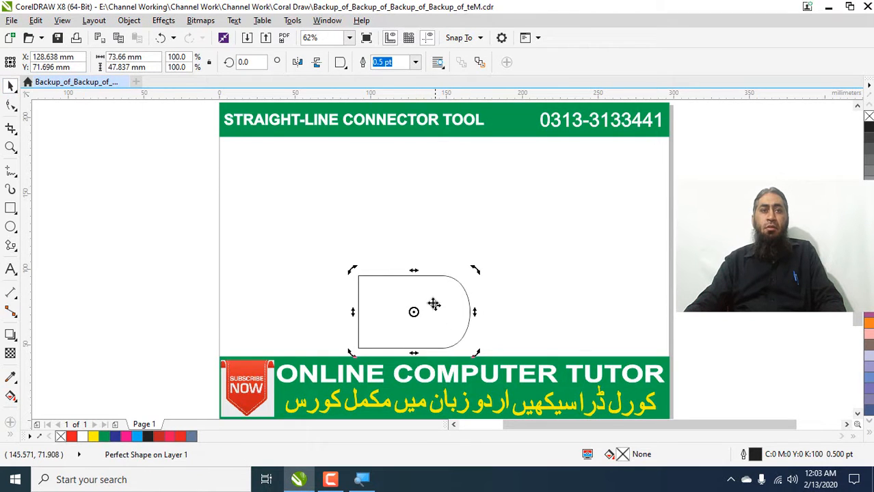
{"action": "left_click_drag", "start_coordinate": [258, 62], "coordinate": [196, 63]}
{"action": "type", "text": "270"}
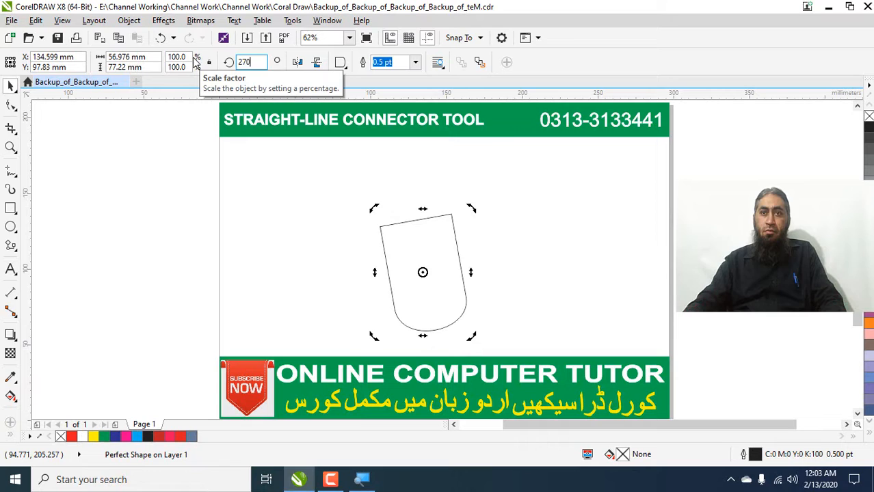
{"action": "key", "text": "Return"}
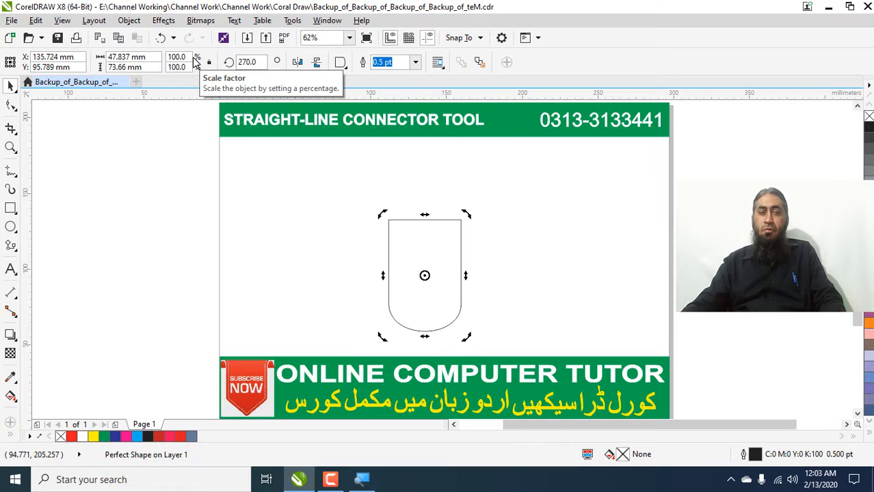
Step: Move the rotated shape slightly down and resize it to about 69 mm wide and 37 mm high
{"action": "left_click", "coordinate": [531, 227]}
{"action": "mouse_move", "coordinate": [398, 271]}
{"action": "left_mouse_down"}
{"action": "mouse_move", "coordinate": [415, 278]}
{"action": "mouse_move", "coordinate": [408, 293]}
{"action": "mouse_move", "coordinate": [402, 283]}
{"action": "left_mouse_up"}
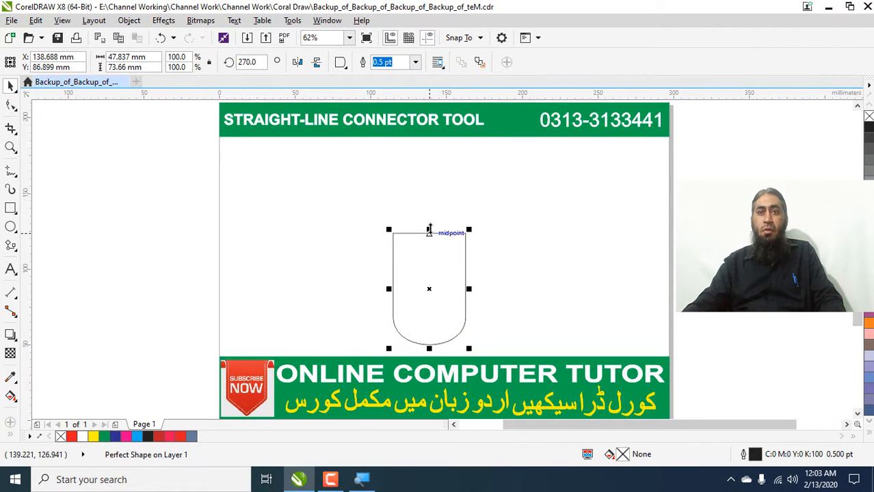
{"action": "left_click_drag", "start_coordinate": [428, 230], "coordinate": [428, 286]}
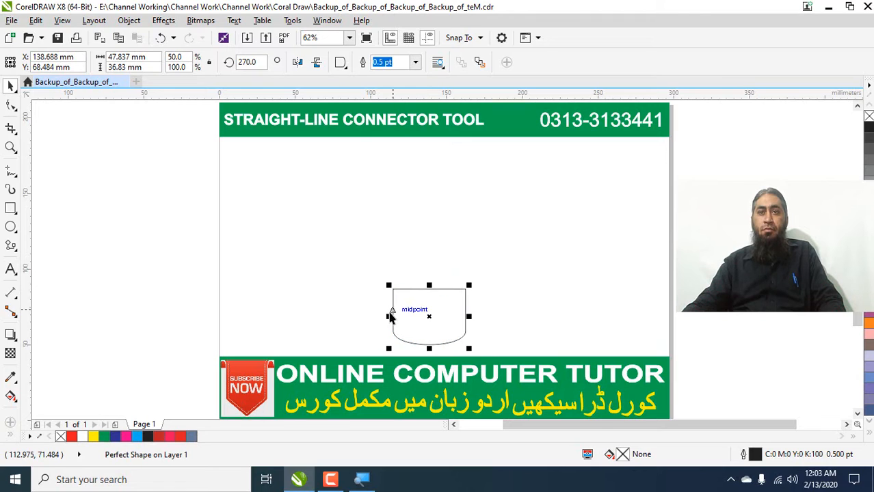
{"action": "left_click_drag", "start_coordinate": [388, 316], "coordinate": [357, 316]}
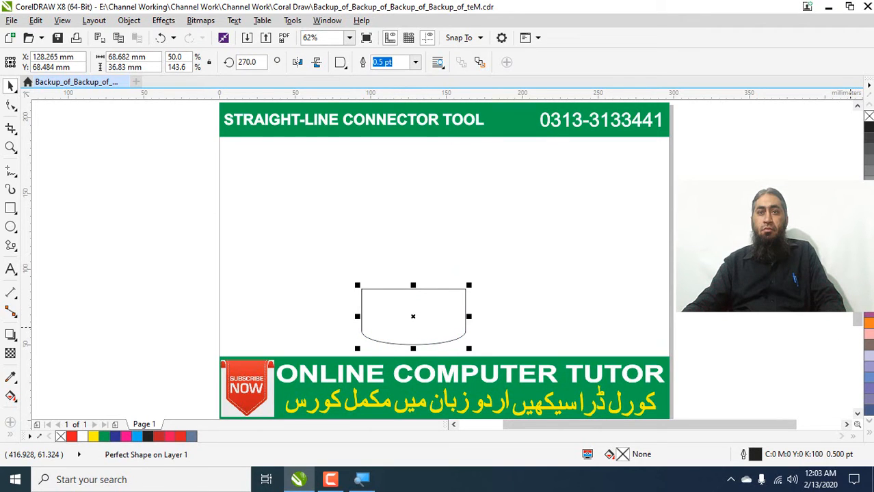
Step: Fill the flowchart shape with red (C0 M100 Y100 K0), keeping this colour unchanged in the fill settings
{"action": "left_click", "coordinate": [868, 321]}
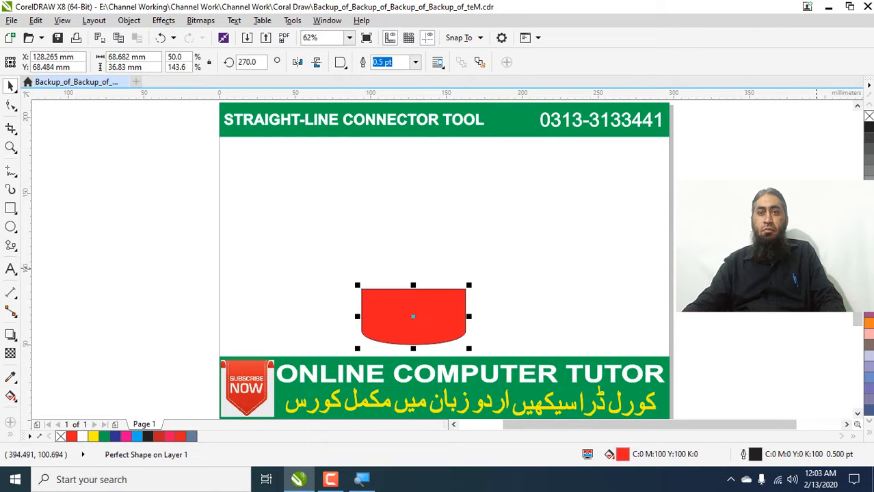
{"action": "double_click", "coordinate": [622, 456]}
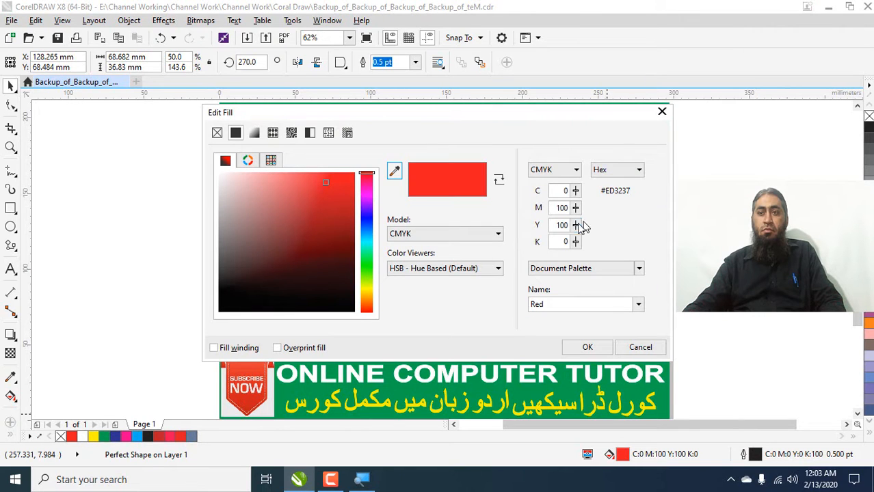
{"action": "left_click", "coordinate": [662, 111]}
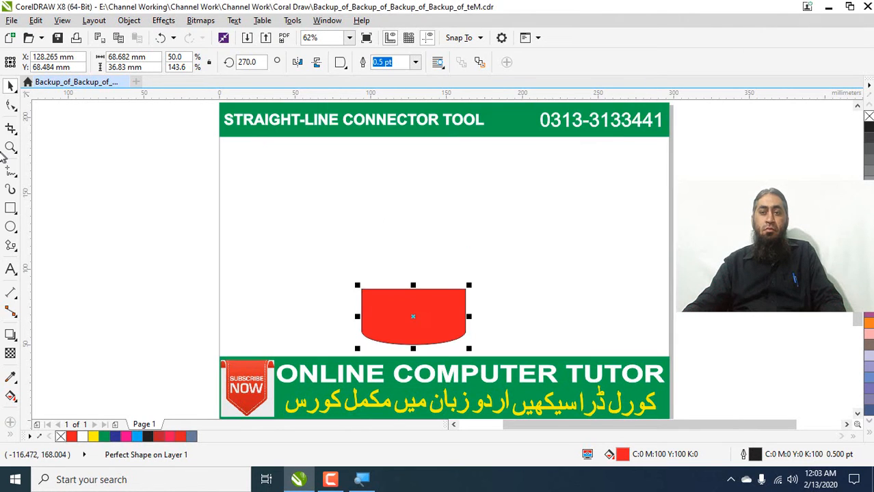
Step: Draw a rectangle about 134 by 43 mm above the red shape and fill it with green (C100 M0 Y100 K0)
{"action": "left_click", "coordinate": [8, 211]}
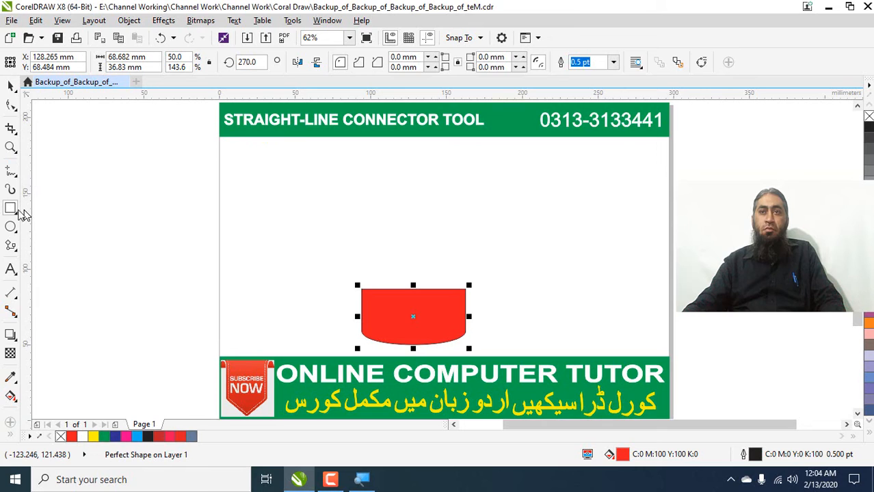
{"action": "left_click", "coordinate": [20, 214]}
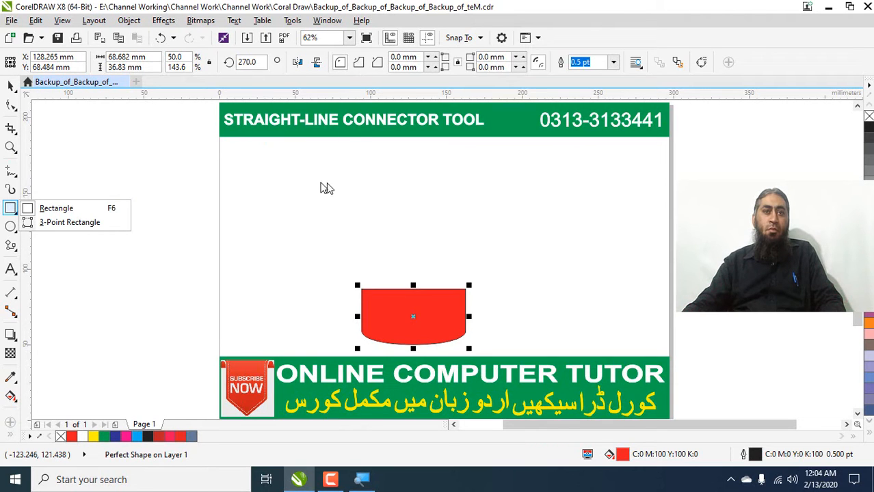
{"action": "left_click_drag", "start_coordinate": [311, 168], "coordinate": [516, 236]}
{"action": "left_click", "coordinate": [860, 317]}
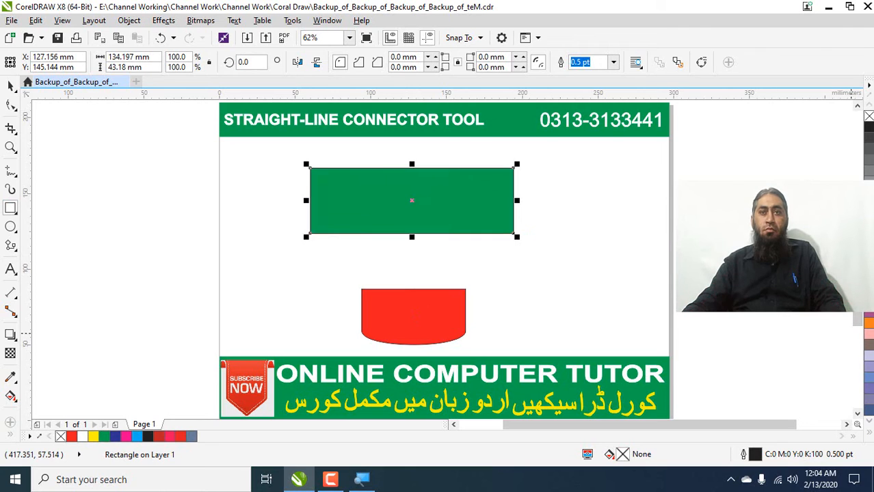
{"action": "left_click", "coordinate": [13, 84]}
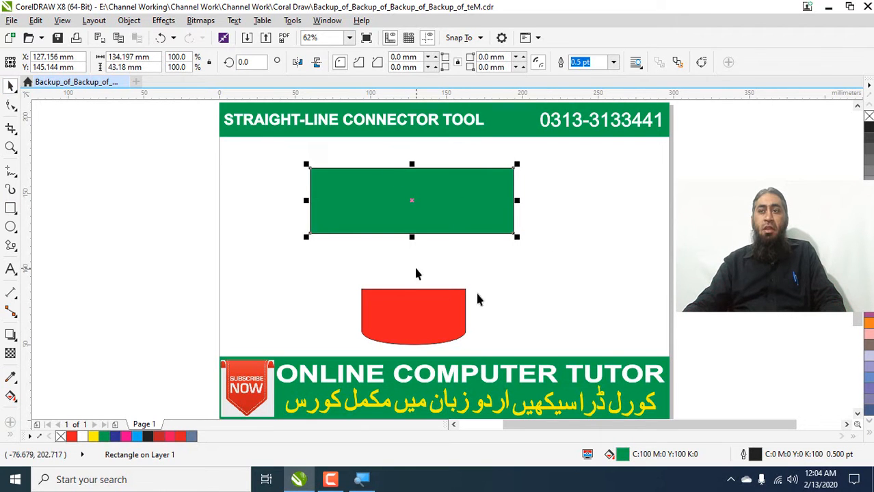
{"action": "left_click", "coordinate": [578, 311]}
{"action": "left_click", "coordinate": [356, 217]}
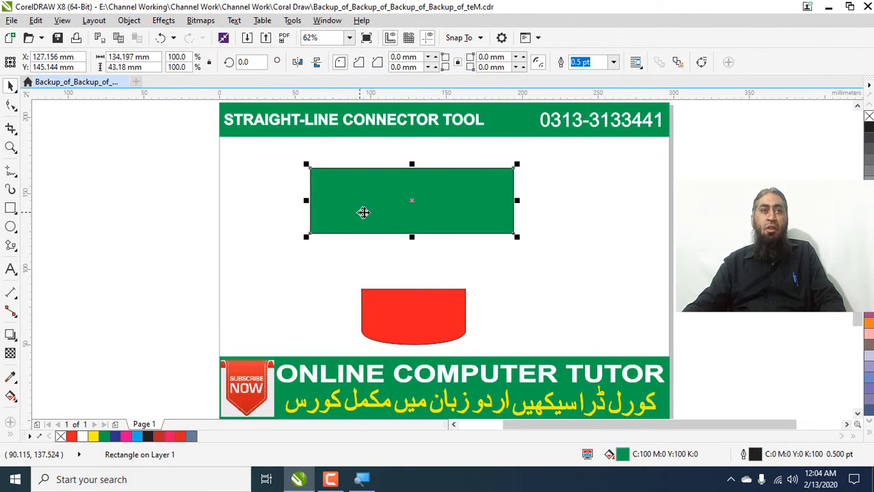
{"action": "left_click", "coordinate": [392, 307]}
{"action": "left_click", "coordinate": [404, 202]}
{"action": "left_click", "coordinate": [402, 288]}
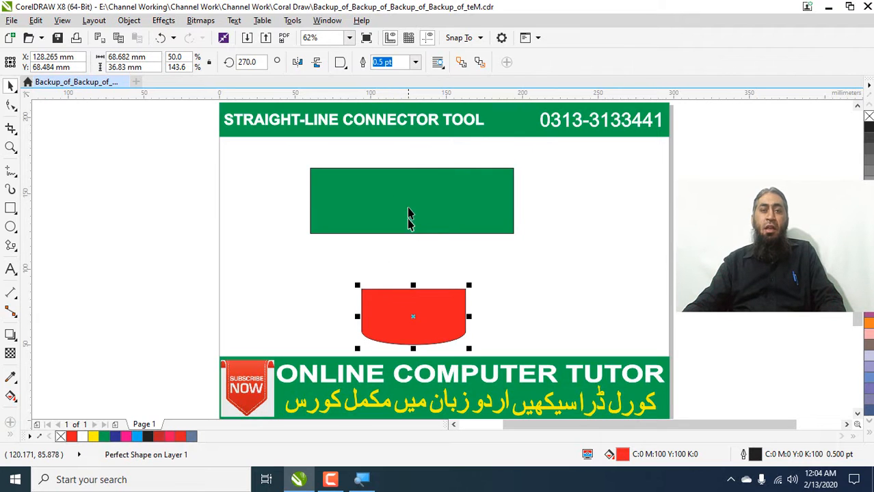
{"action": "left_click", "coordinate": [411, 224]}
{"action": "left_click", "coordinate": [427, 294]}
{"action": "left_click", "coordinate": [433, 218]}
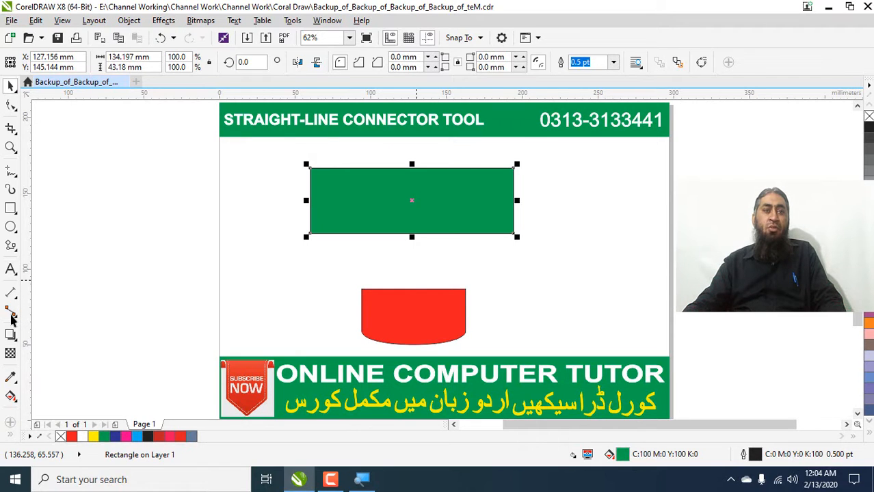
Step: Add straight-line connectors from the rectangle's right midpoint to the red shape's top midpoint, and from the rectangle's top-left corner to the red shape's left midpoint
{"action": "left_click", "coordinate": [10, 316]}
{"action": "left_click", "coordinate": [89, 312]}
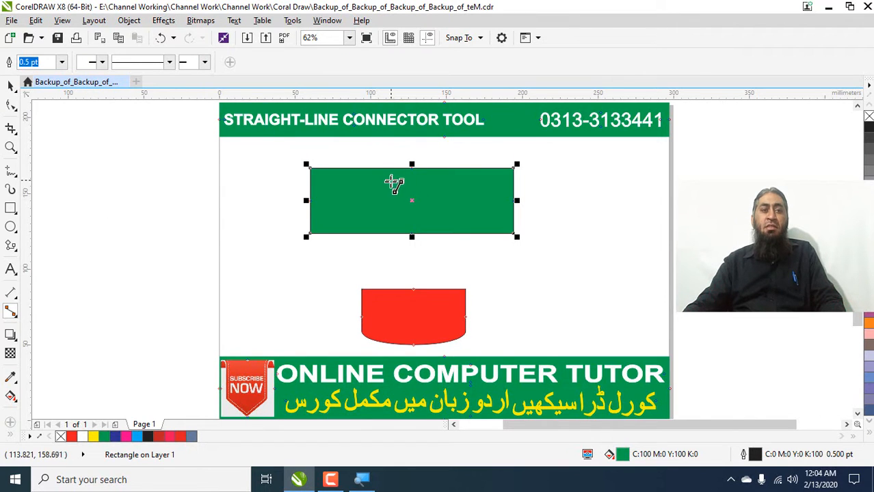
{"action": "left_click", "coordinate": [419, 326]}
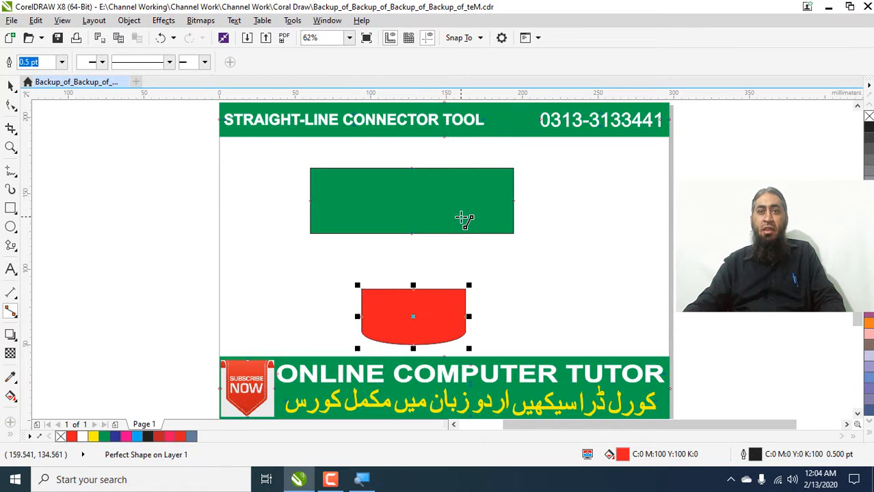
{"action": "left_click", "coordinate": [412, 172]}
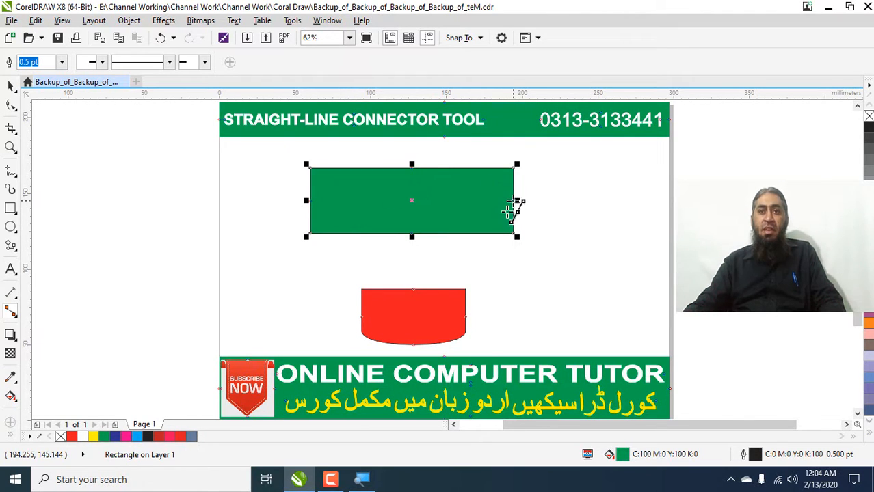
{"action": "left_click_drag", "start_coordinate": [515, 201], "coordinate": [417, 294]}
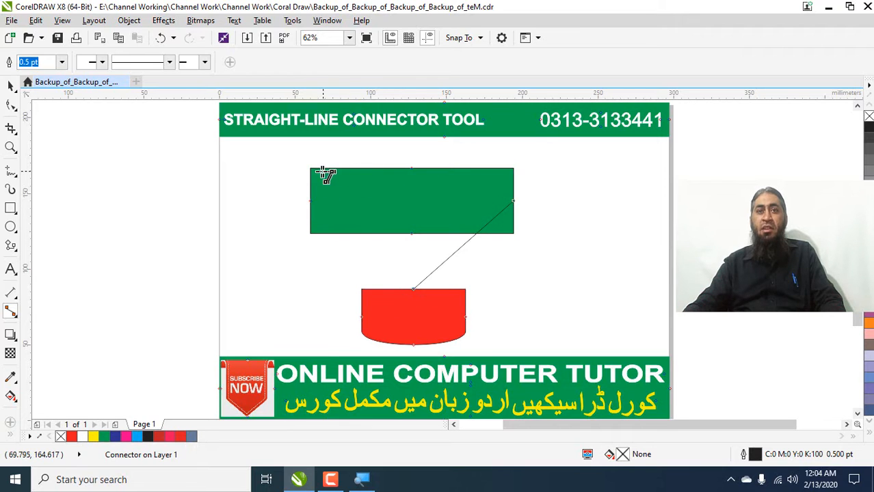
{"action": "left_click_drag", "start_coordinate": [311, 169], "coordinate": [363, 317]}
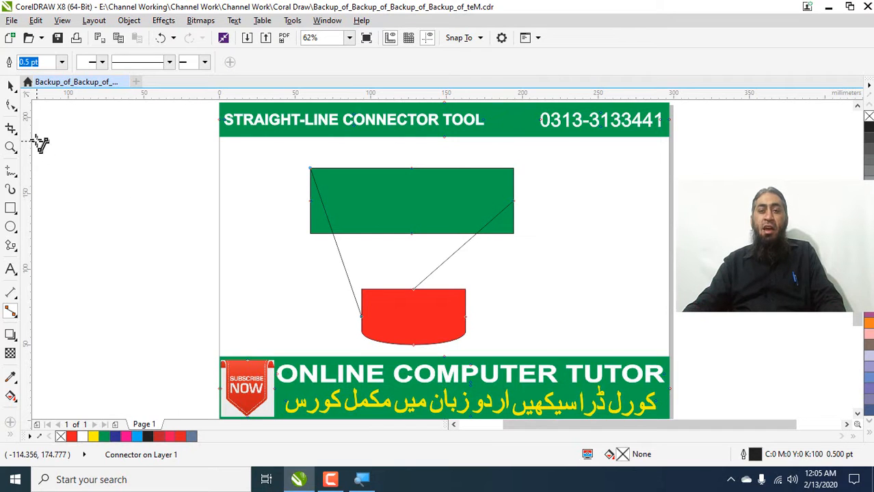
Step: Draw a vertical Freehand line about 37 mm long from the green rectangle's bottom edge to the red shape's top edge
{"action": "left_click", "coordinate": [14, 177]}
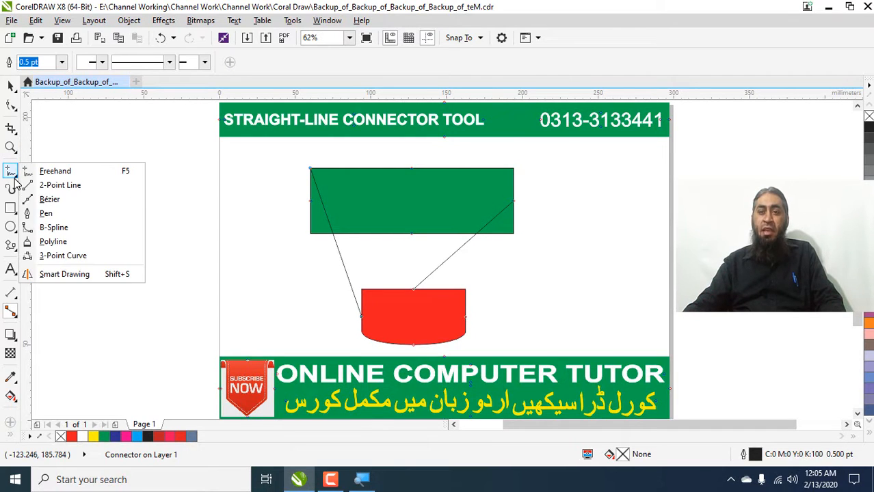
{"action": "left_click", "coordinate": [55, 174]}
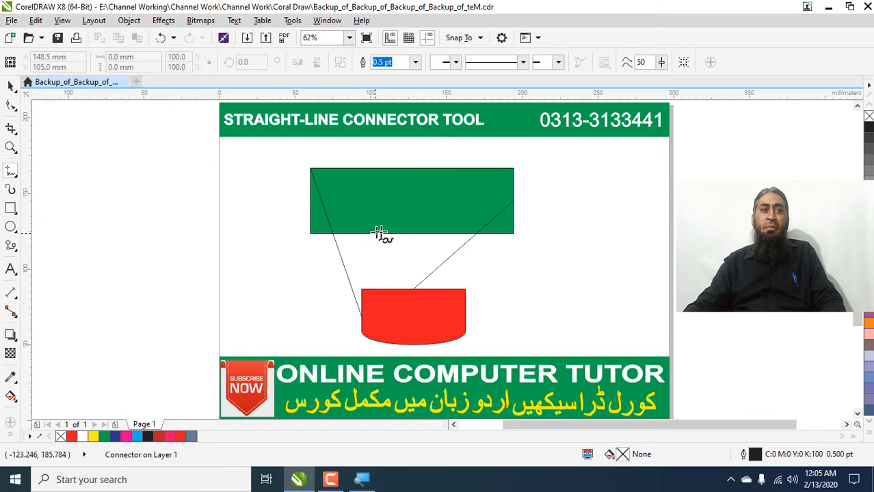
{"action": "left_click_drag", "start_coordinate": [391, 233], "coordinate": [390, 294]}
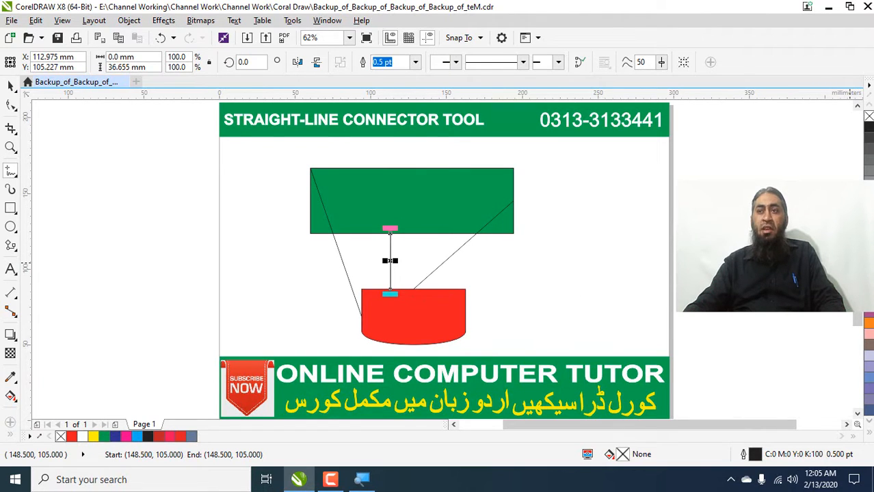
Step: Set both the outline and fill colour of the vertical line to blue (C100 M100 Y0 K0)
{"action": "left_click", "coordinate": [869, 280]}
{"action": "right_click", "coordinate": [869, 280]}
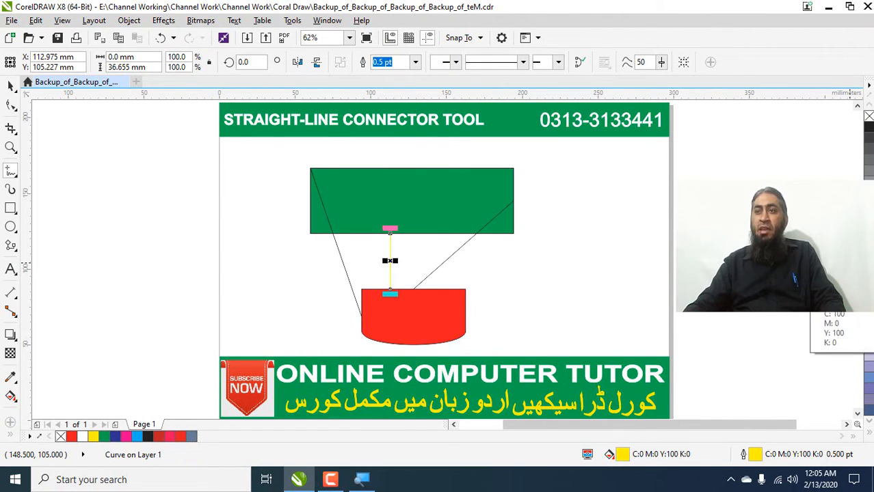
{"action": "right_click", "coordinate": [869, 269]}
{"action": "right_click", "coordinate": [869, 247]}
{"action": "left_click", "coordinate": [869, 247]}
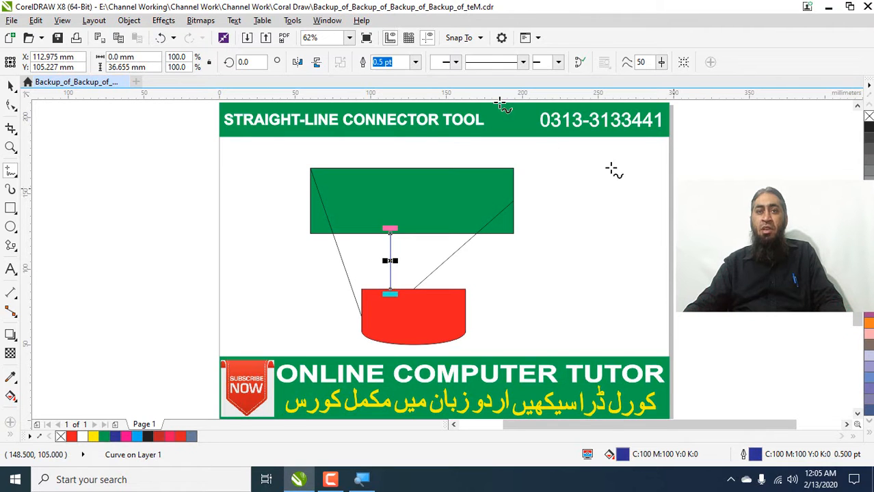
Step: Set the vertical blue line's outline width to 10 pt
{"action": "left_click", "coordinate": [415, 62]}
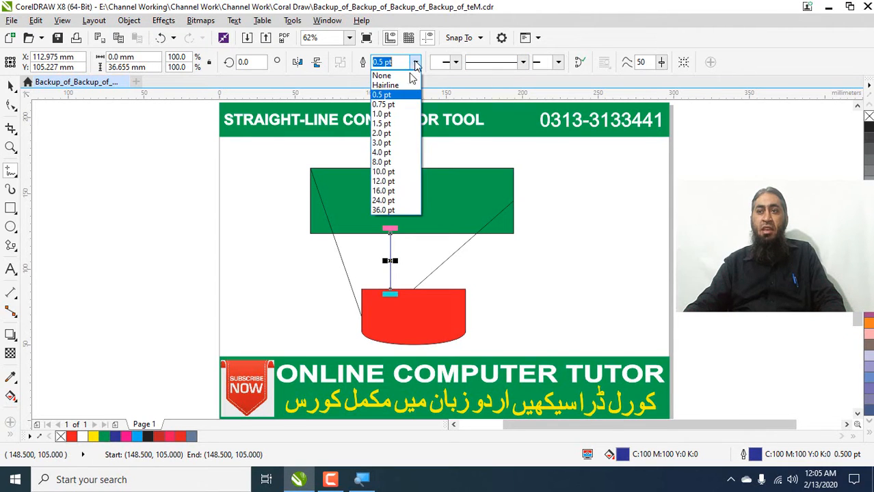
{"action": "left_click", "coordinate": [394, 171]}
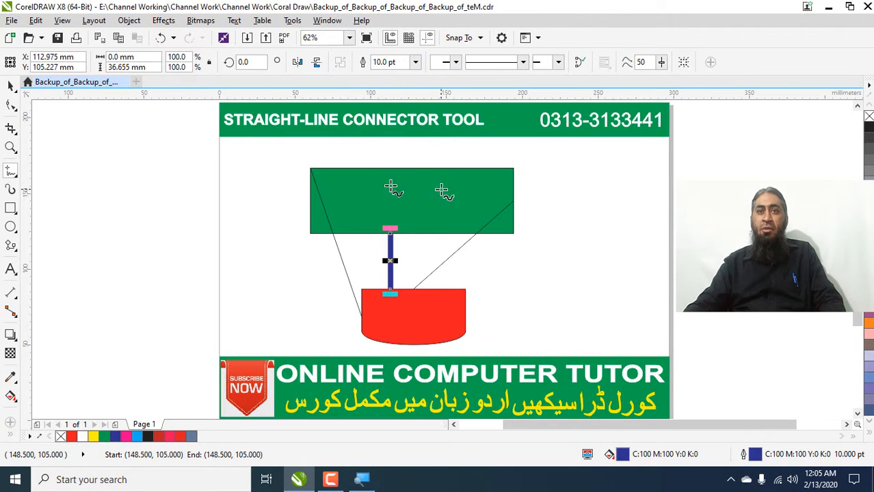
{"action": "left_click", "coordinate": [571, 287]}
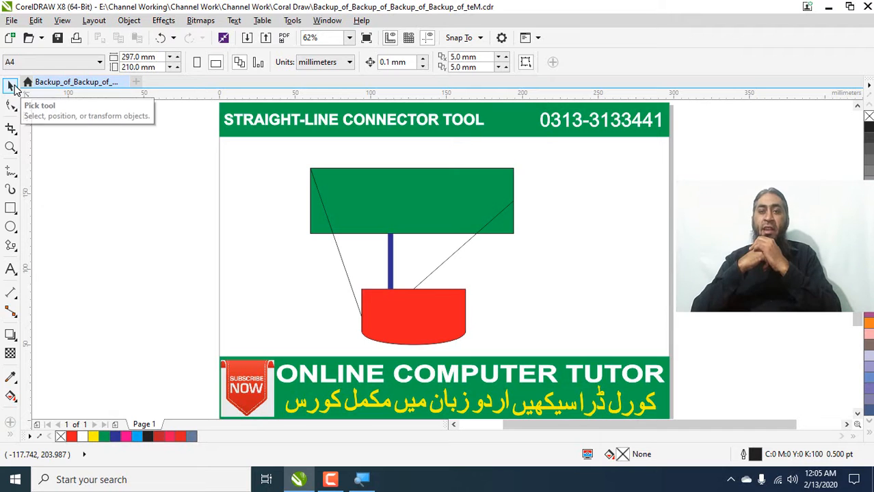
Step: Move the green rectangle up and slightly left, away from the blue line, to about X 121 mm, Y 154 mm
{"action": "left_click_drag", "start_coordinate": [438, 199], "coordinate": [423, 175]}
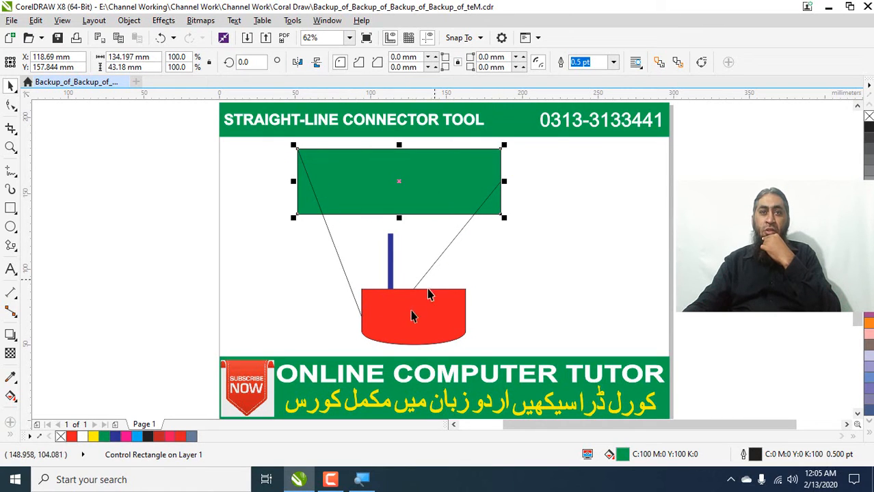
{"action": "left_click_drag", "start_coordinate": [441, 197], "coordinate": [468, 195]}
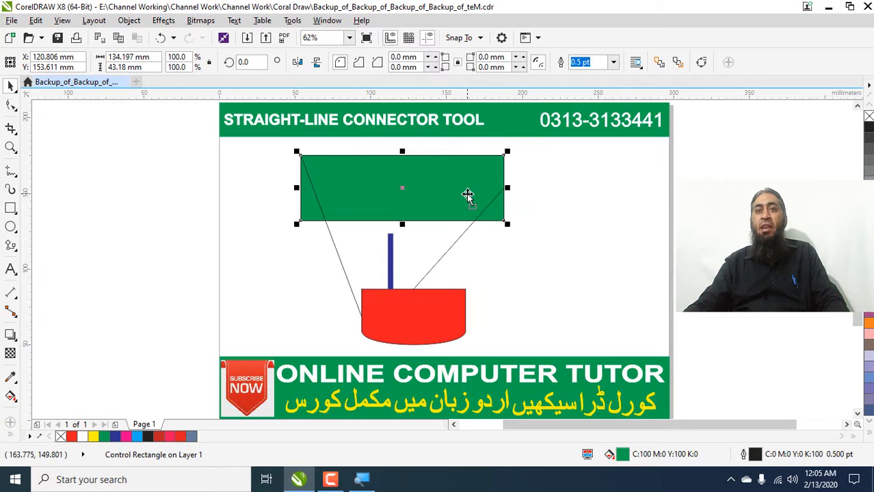
{"action": "left_click", "coordinate": [392, 241]}
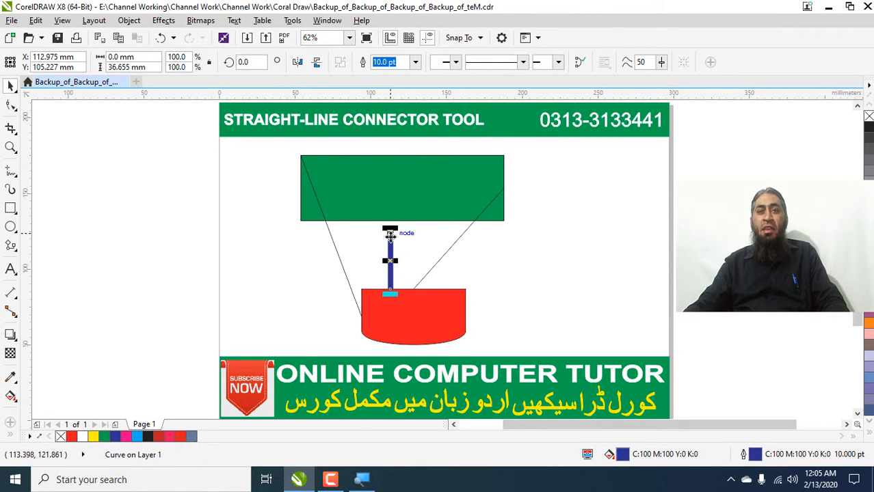
{"action": "left_click", "coordinate": [424, 199]}
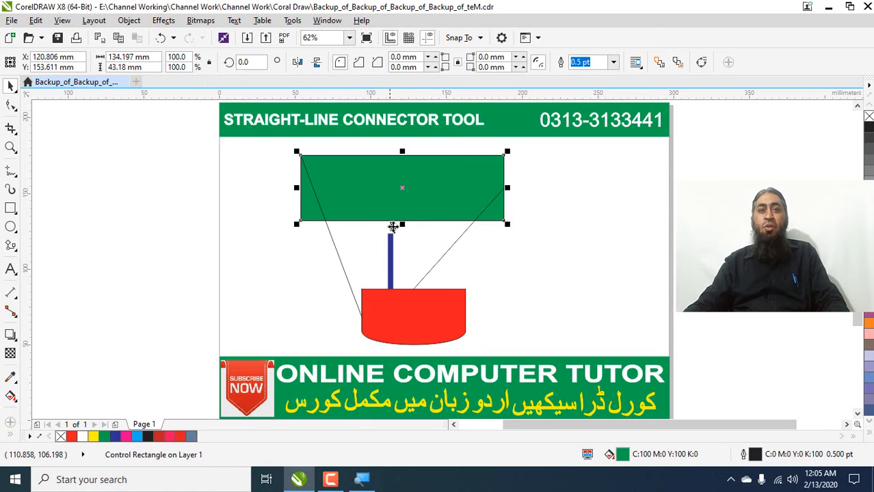
Step: Delete the blue vertical line and move the green rectangle right to about X 151 mm, Y 156 mm
{"action": "left_click", "coordinate": [392, 265]}
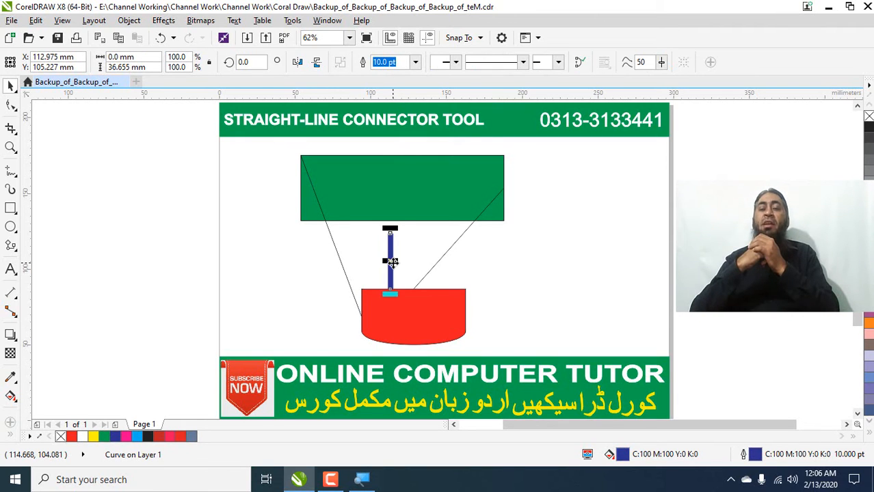
{"action": "key", "text": "Delete"}
{"action": "left_click_drag", "start_coordinate": [387, 208], "coordinate": [495, 198]}
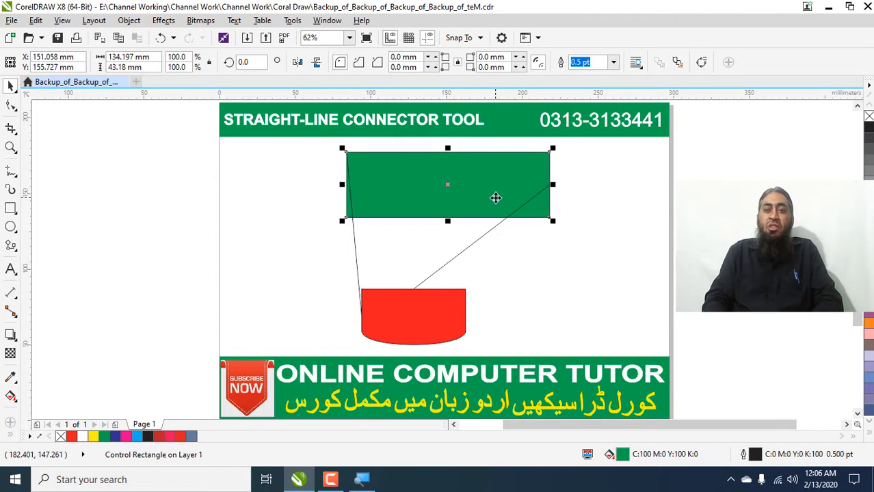
Step: Narrow the green rectangle to about 97 mm and add a straight-line connector from its top midpoint to the red shape's top edge
{"action": "left_click_drag", "start_coordinate": [555, 184], "coordinate": [497, 185]}
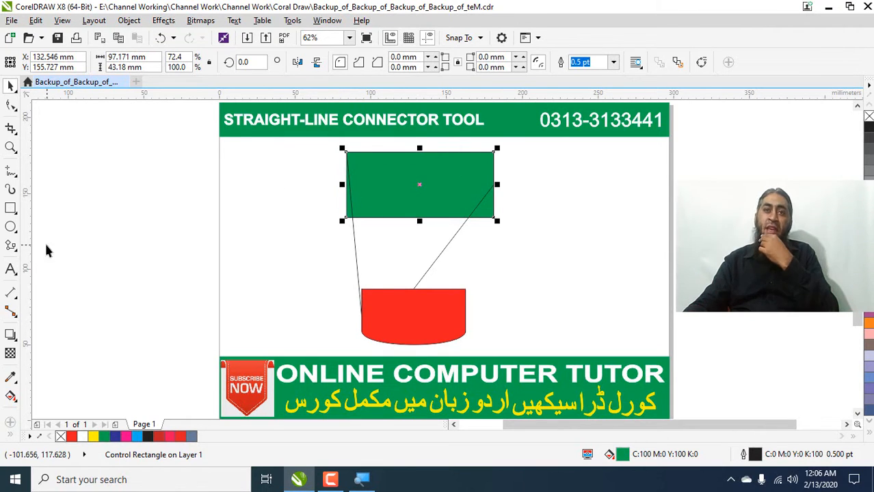
{"action": "left_click", "coordinate": [9, 313]}
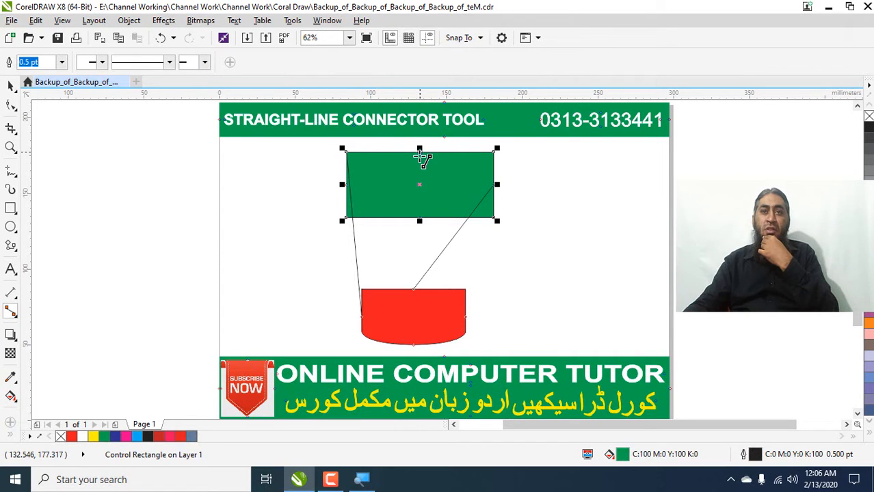
{"action": "left_click_drag", "start_coordinate": [419, 150], "coordinate": [419, 292]}
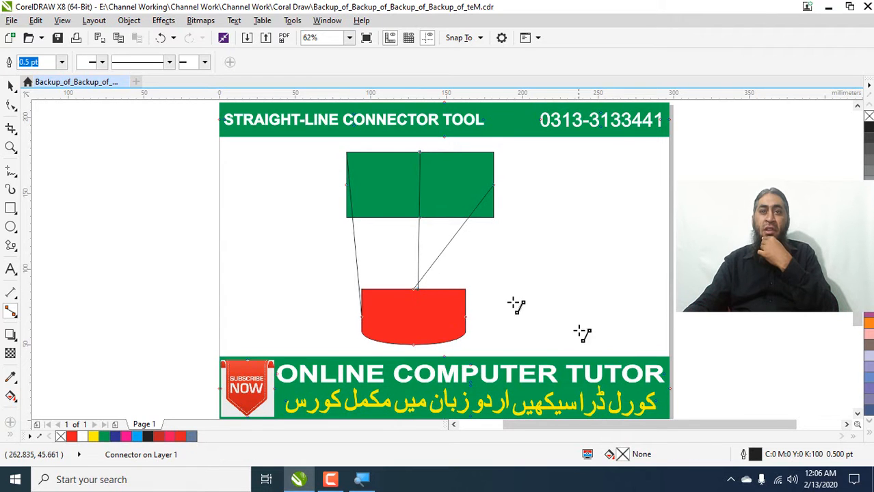
Step: Undo the new connector, the rectangle's narrowing and its last move
{"action": "key", "text": "ctrl+z"}
{"action": "key", "text": "ctrl+z"}
{"action": "key", "text": "ctrl+z"}
{"action": "key", "text": "ctrl+z"}
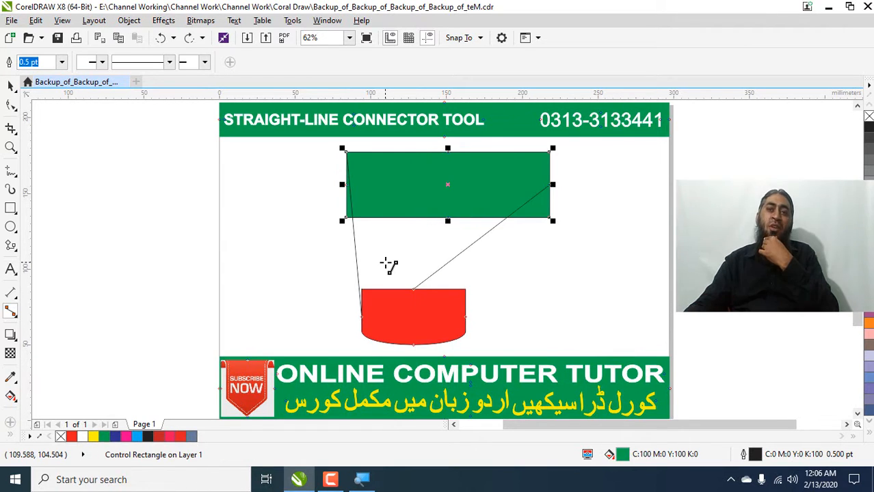
{"action": "key", "text": "ctrl+z"}
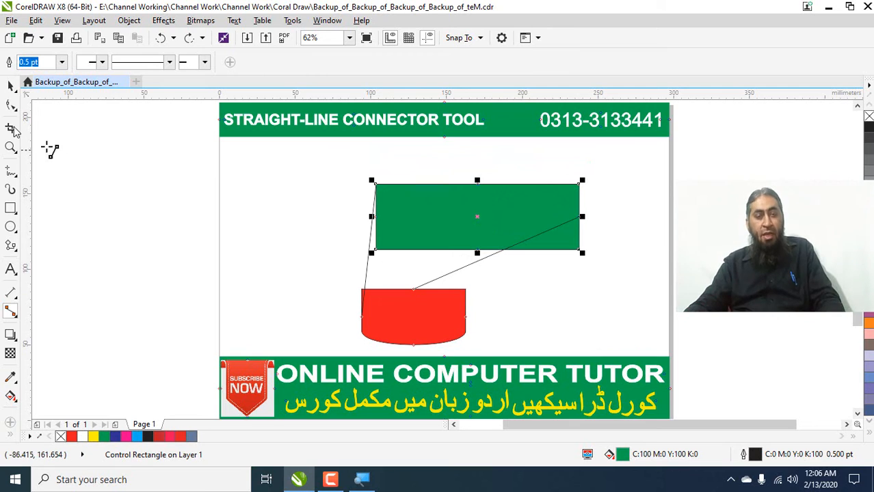
Step: Delete both connectors between the green rectangle and the red shape
{"action": "left_click", "coordinate": [11, 86]}
{"action": "left_click", "coordinate": [435, 283]}
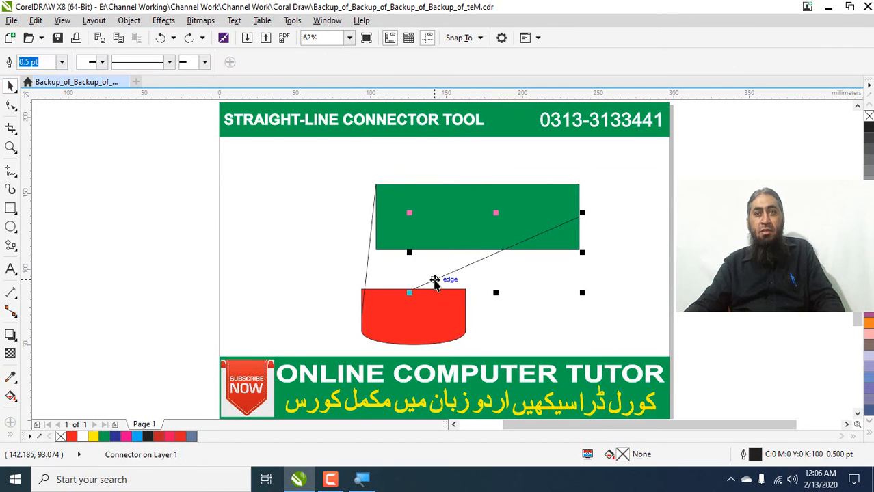
{"action": "key", "text": "Delete"}
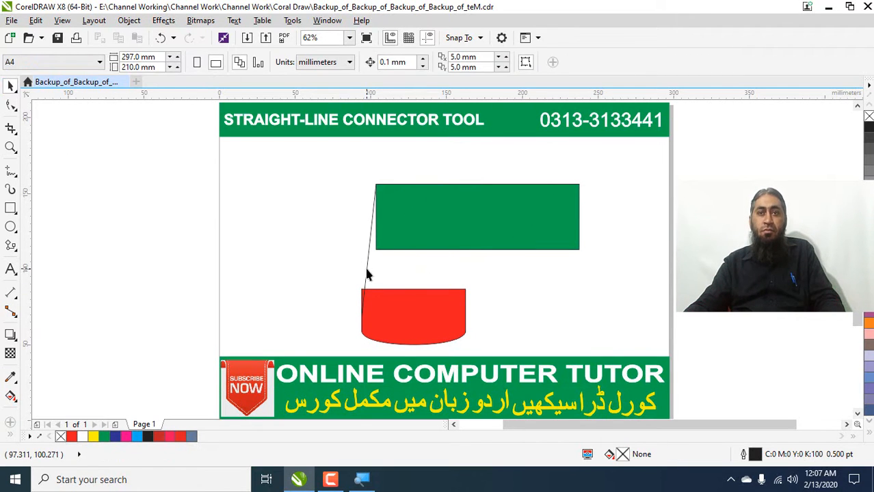
{"action": "left_click", "coordinate": [368, 275]}
{"action": "key", "text": "Delete"}
Step: Move the green rectangle up and left without connectors, and undo the move and both connector deletions
{"action": "left_click_drag", "start_coordinate": [513, 230], "coordinate": [458, 198]}
{"action": "key", "text": "ctrl+z"}
{"action": "key", "text": "ctrl+z"}
{"action": "key", "text": "ctrl+z"}
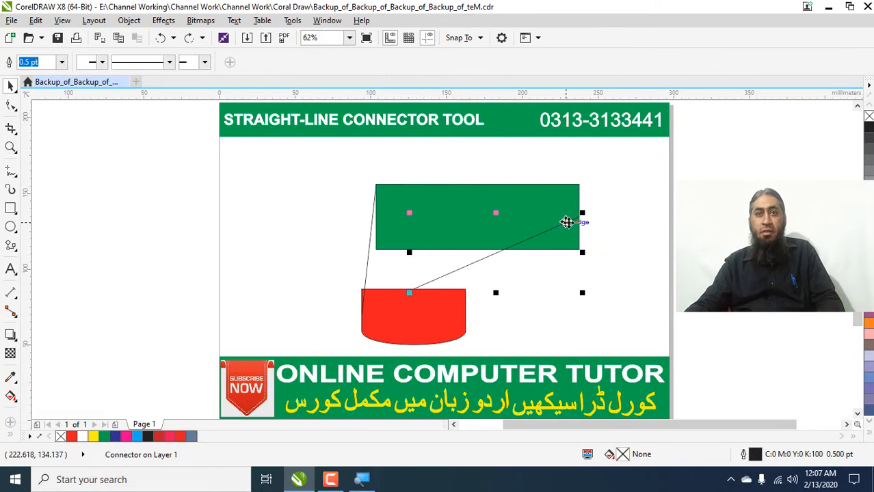
Step: Set the outline width of the connector at the rectangle's top-left corner to 8 pt and move the green rectangle to the left
{"action": "left_click", "coordinate": [10, 293]}
{"action": "left_click", "coordinate": [10, 311]}
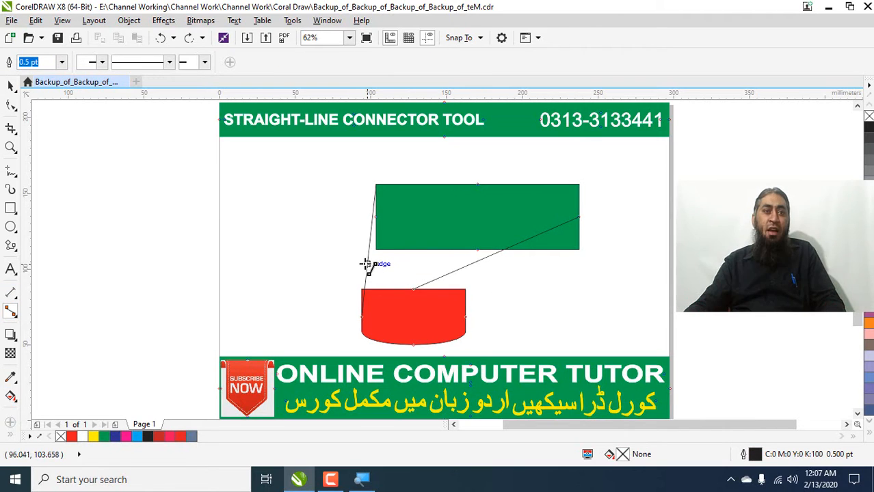
{"action": "left_click", "coordinate": [366, 262]}
{"action": "left_click", "coordinate": [62, 62]}
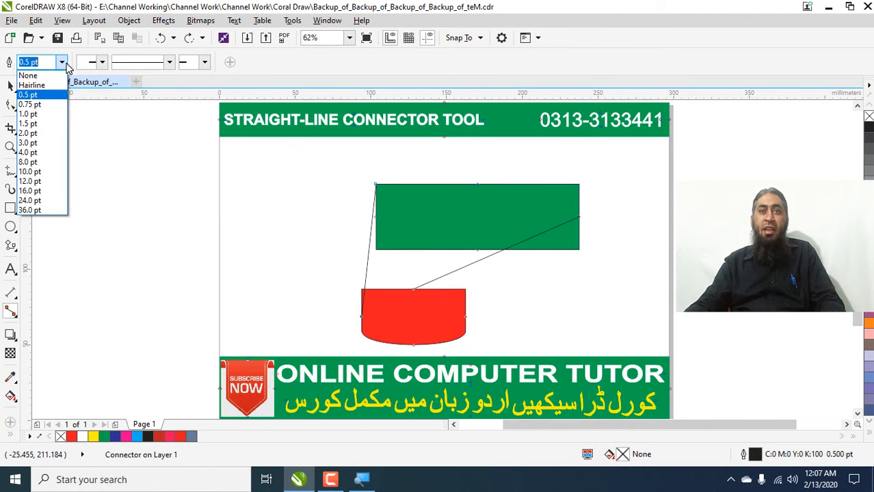
{"action": "left_click", "coordinate": [52, 163]}
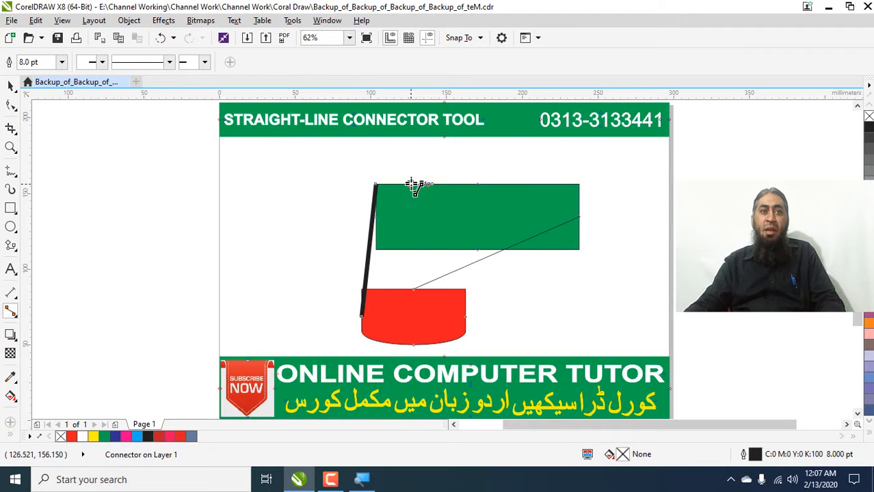
{"action": "left_click", "coordinate": [10, 85]}
{"action": "left_click_drag", "start_coordinate": [433, 203], "coordinate": [379, 204]}
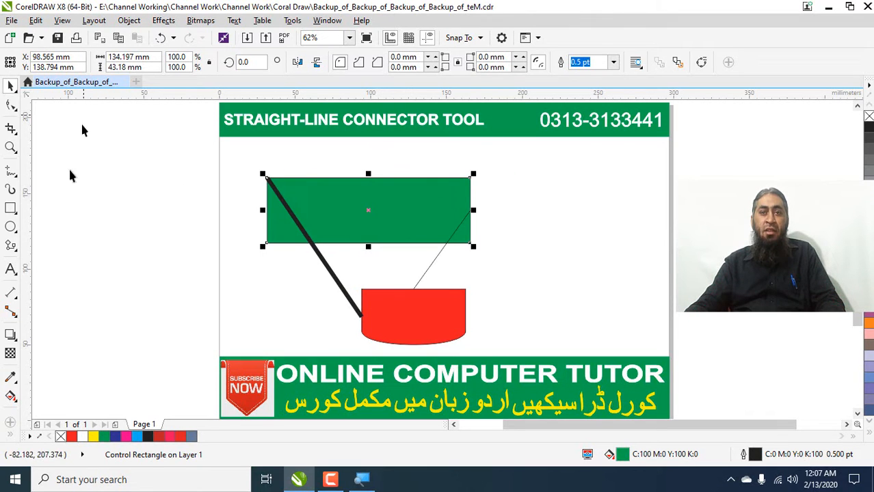
Step: Set the outline width of the connector at the rectangle's right midpoint to 8 pt
{"action": "left_click", "coordinate": [14, 312]}
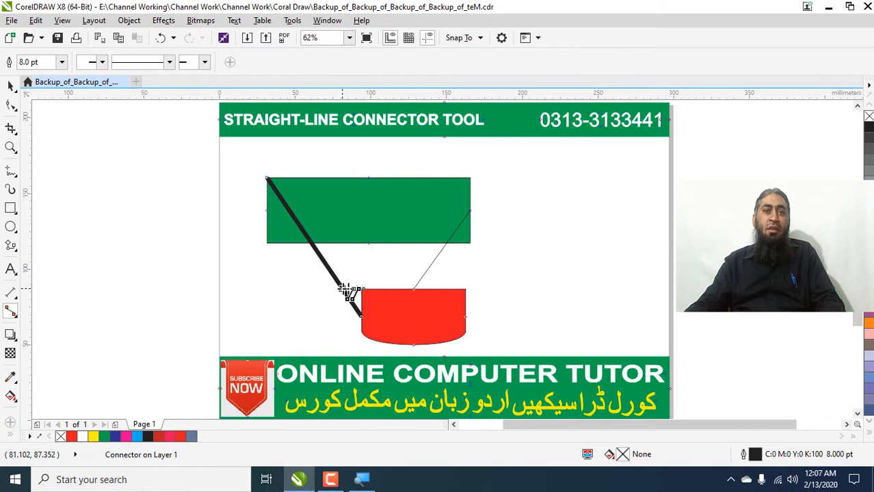
{"action": "left_click", "coordinate": [422, 279], "text": "shift"}
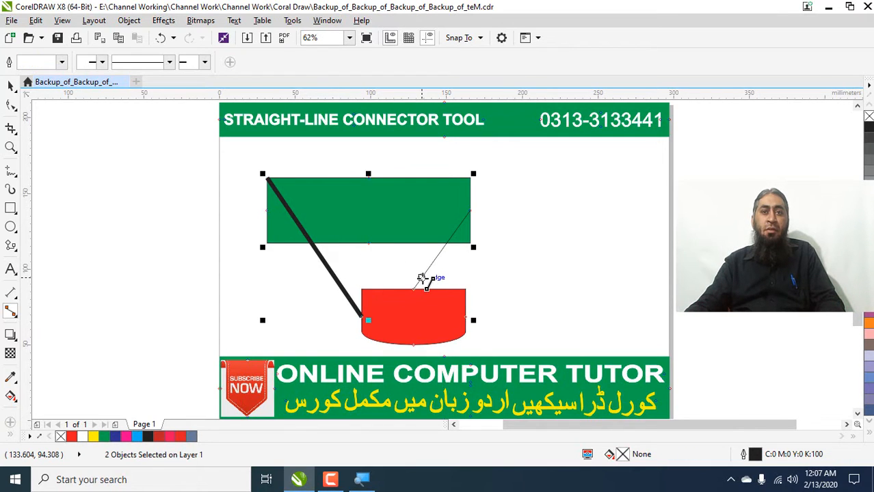
{"action": "left_click", "coordinate": [428, 270]}
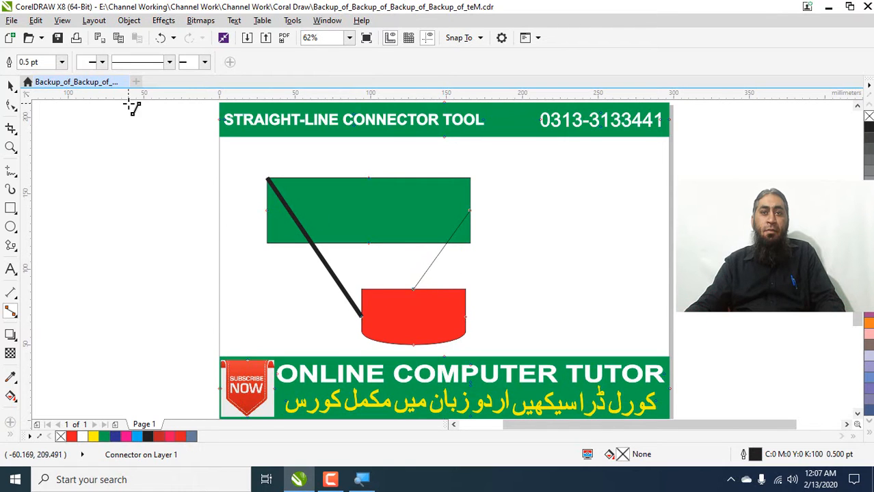
{"action": "left_click", "coordinate": [62, 62]}
{"action": "left_click", "coordinate": [54, 157]}
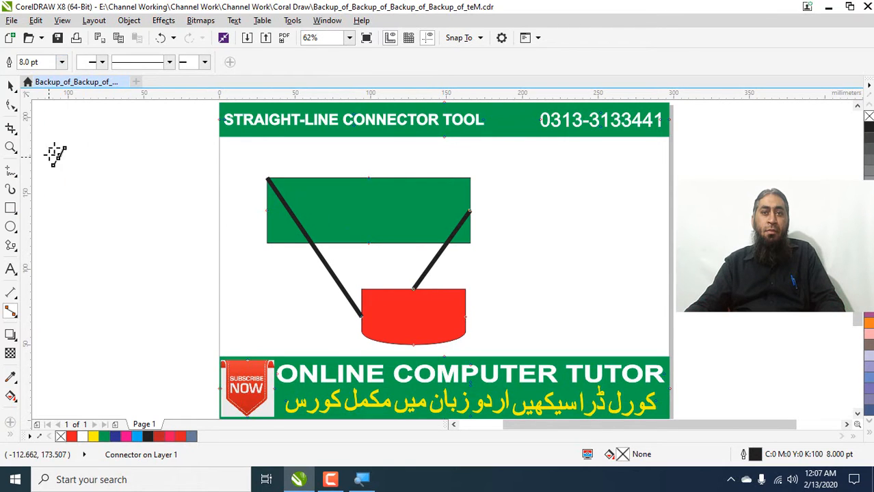
Step: Give the right connector an open arrowhead at its start and a bent hook arrowhead at its end
{"action": "left_click", "coordinate": [102, 63]}
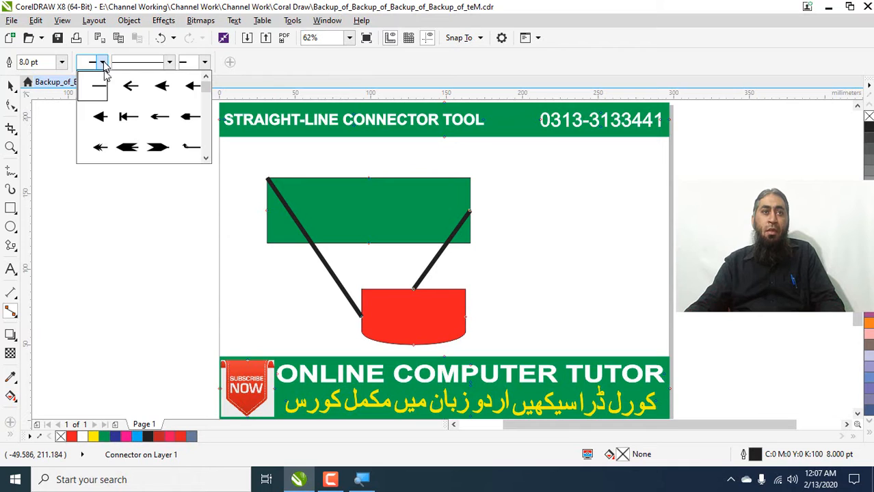
{"action": "left_click", "coordinate": [131, 87]}
{"action": "left_click", "coordinate": [204, 62]}
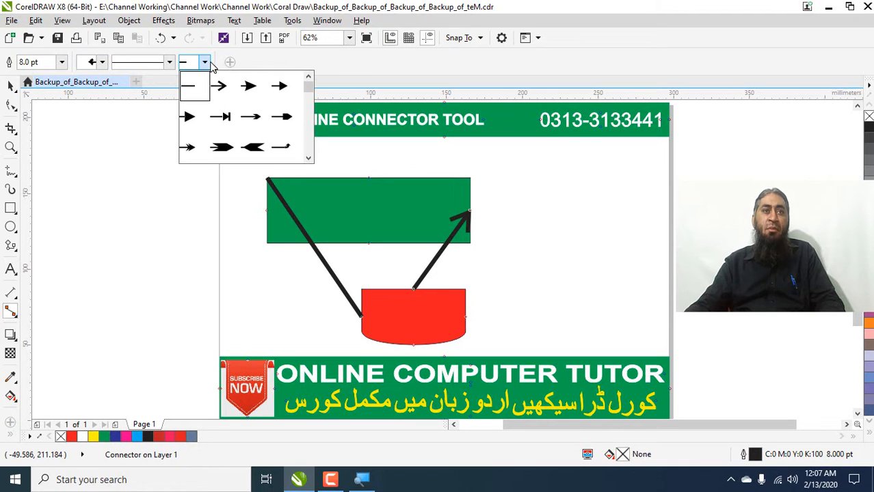
{"action": "left_click", "coordinate": [282, 143]}
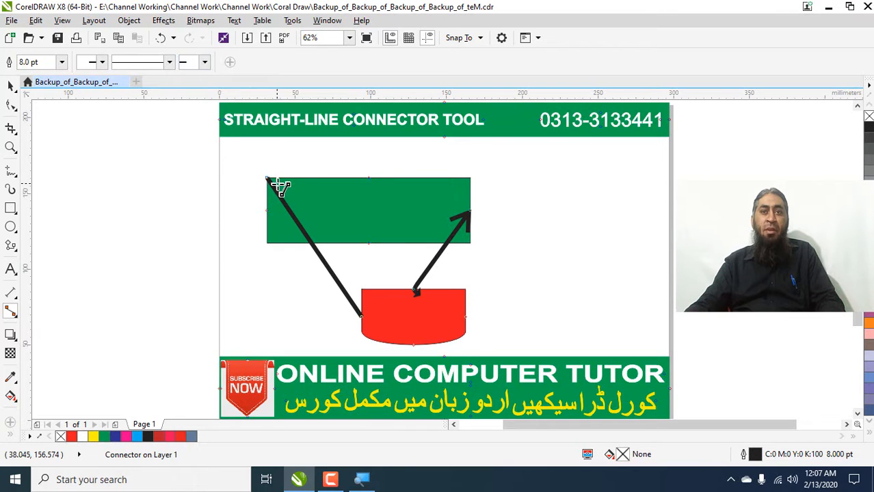
Step: Give the left connector an open start arrowhead, a double-barbed end arrowhead and a dotted line style
{"action": "left_click", "coordinate": [101, 62]}
{"action": "left_click", "coordinate": [130, 85]}
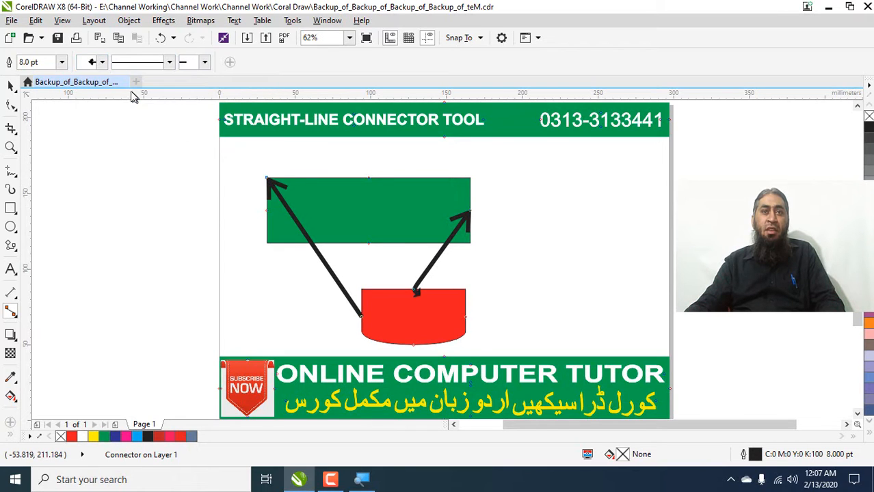
{"action": "left_click", "coordinate": [102, 64]}
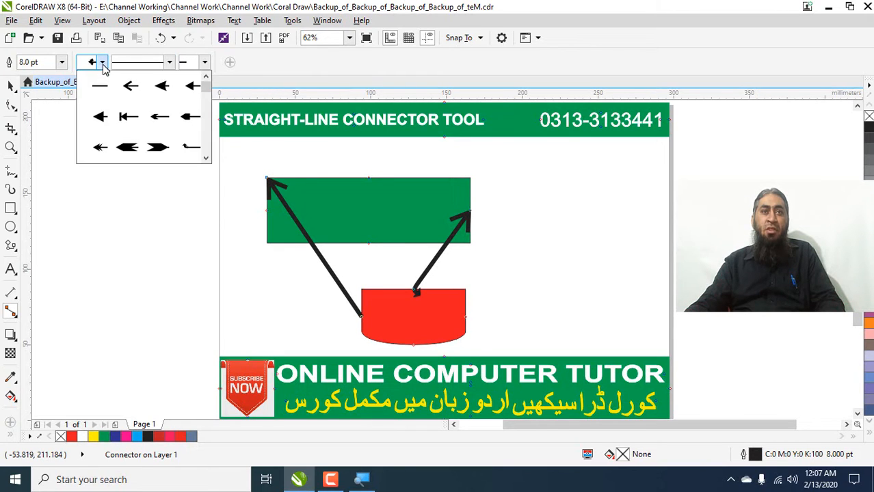
{"action": "left_click", "coordinate": [202, 66]}
{"action": "left_click", "coordinate": [204, 63]}
{"action": "left_click", "coordinate": [190, 145]}
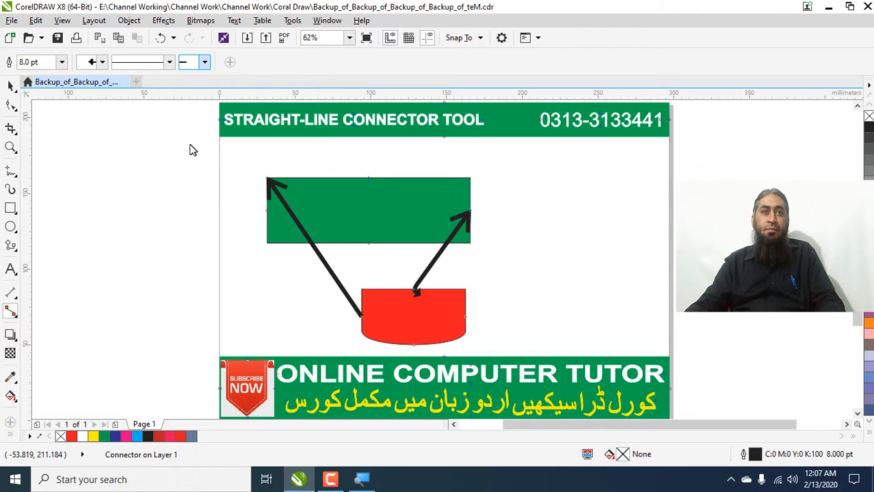
{"action": "left_click", "coordinate": [169, 62]}
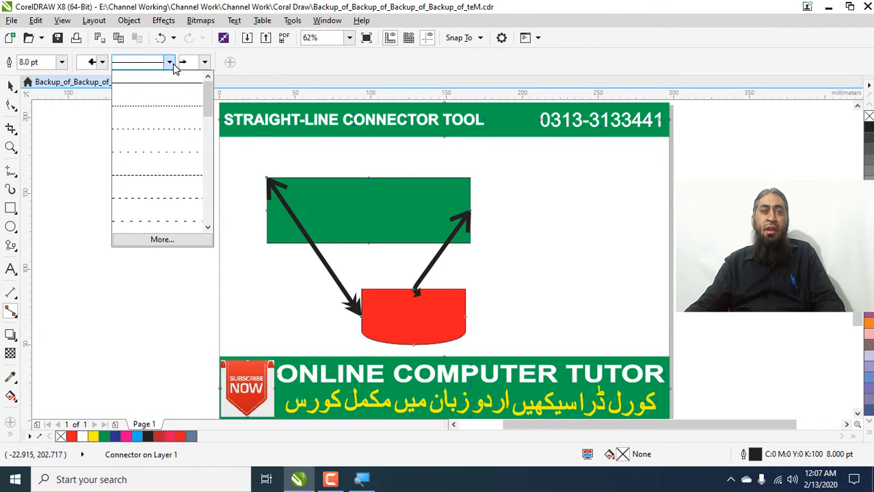
{"action": "left_click", "coordinate": [162, 109]}
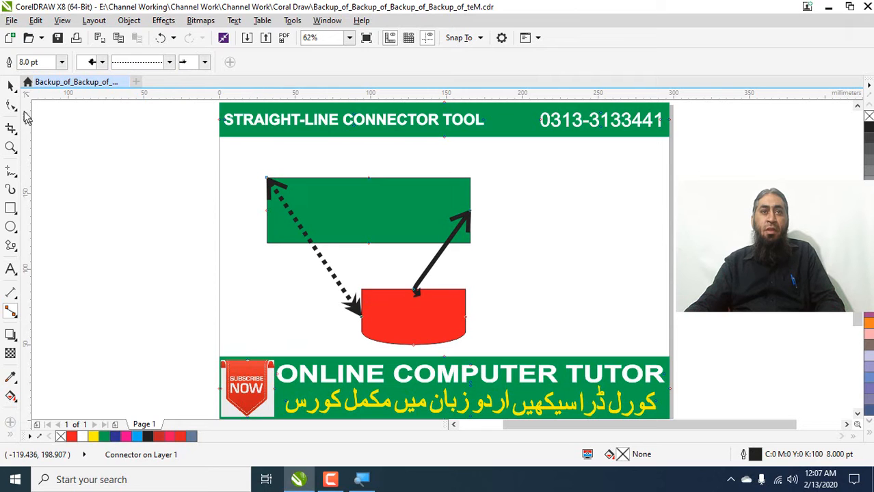
Step: Delete the dotted left connector and the solid right connector
{"action": "left_click", "coordinate": [11, 86]}
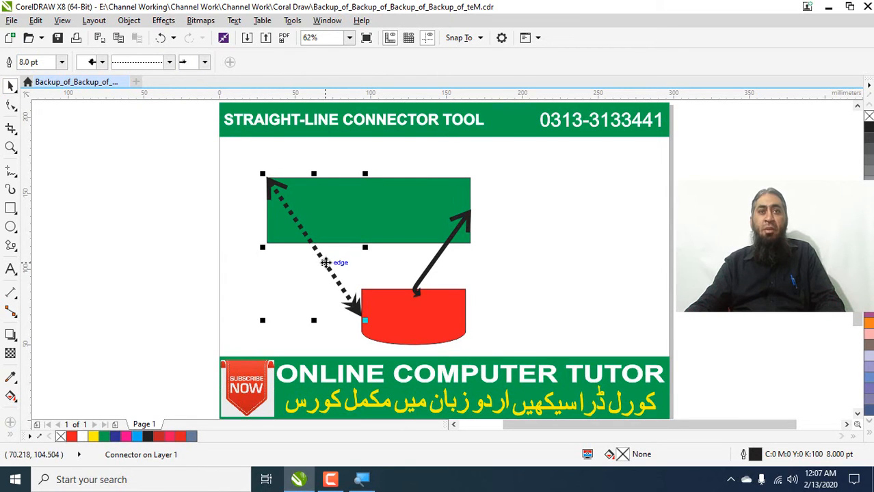
{"action": "key", "text": "Delete"}
{"action": "left_click", "coordinate": [433, 266]}
{"action": "key", "text": "Delete"}
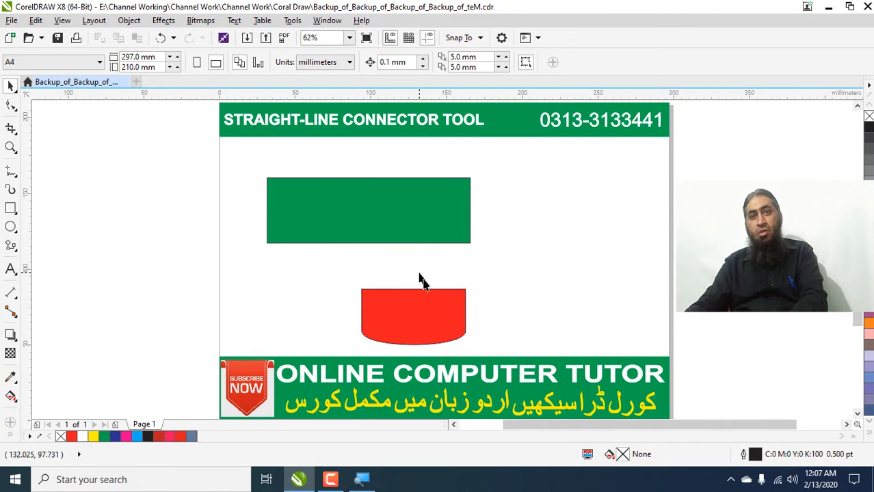
Step: Replace "STRAIGHT-LINE" in the page heading with "RIGHT-ANGLE" so it reads "RIGHT-ANGLE CONNECTOR TOOL"
{"action": "left_click", "coordinate": [17, 318]}
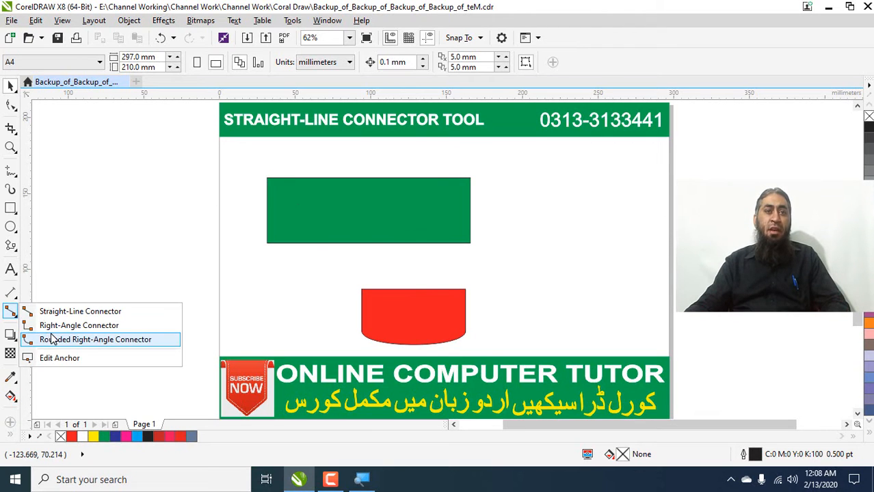
{"action": "left_click", "coordinate": [11, 270]}
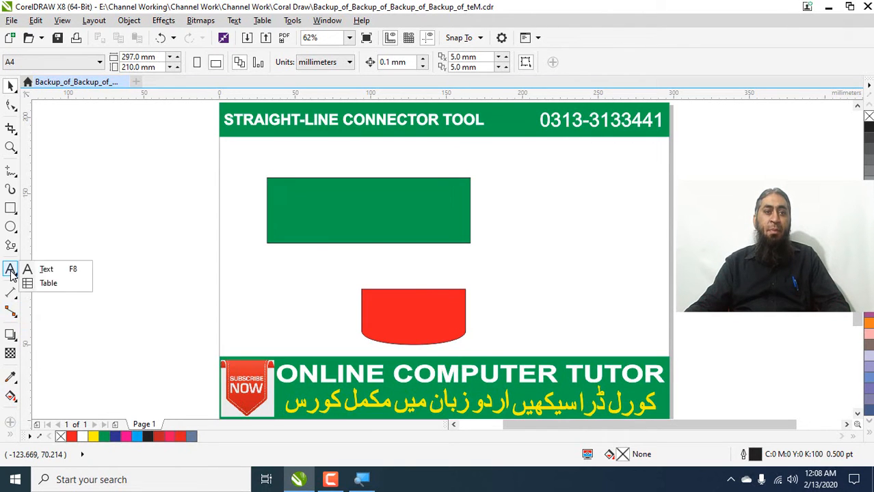
{"action": "left_click", "coordinate": [41, 268]}
{"action": "left_click", "coordinate": [254, 121]}
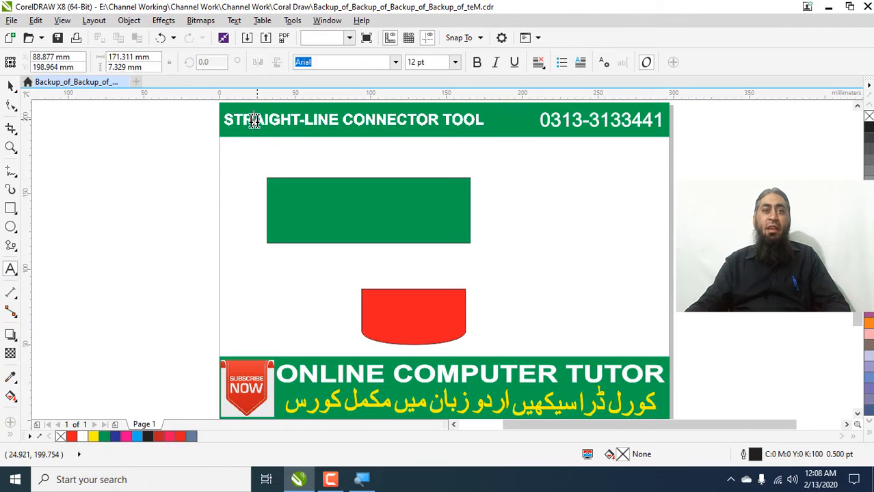
{"action": "left_click_drag", "start_coordinate": [223, 121], "coordinate": [327, 120]}
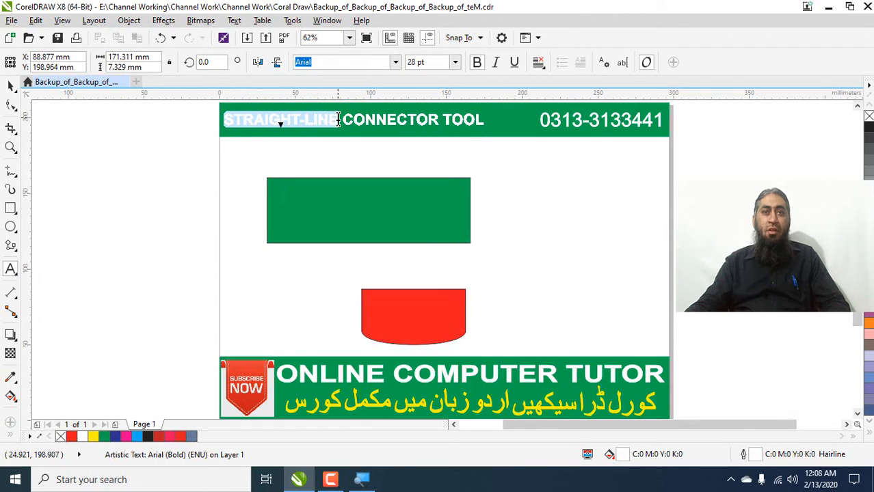
{"action": "type", "text": "RIGHT AN"}
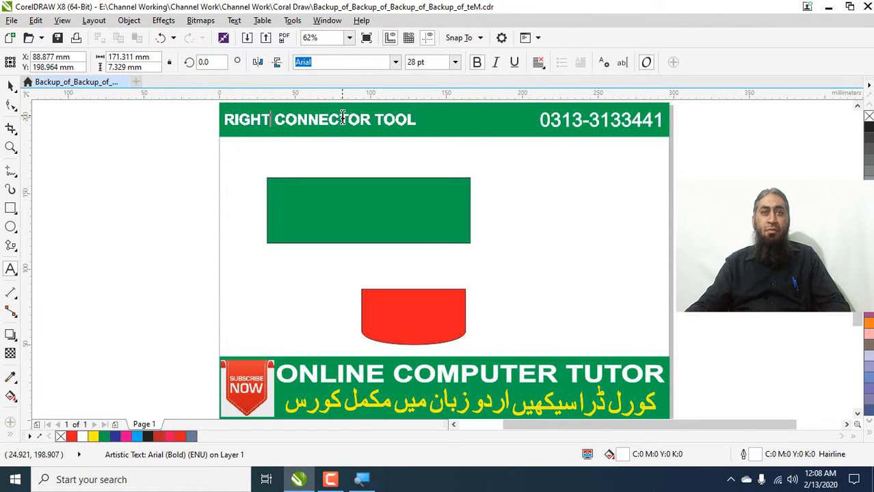
{"action": "type", "text": "GLE"}
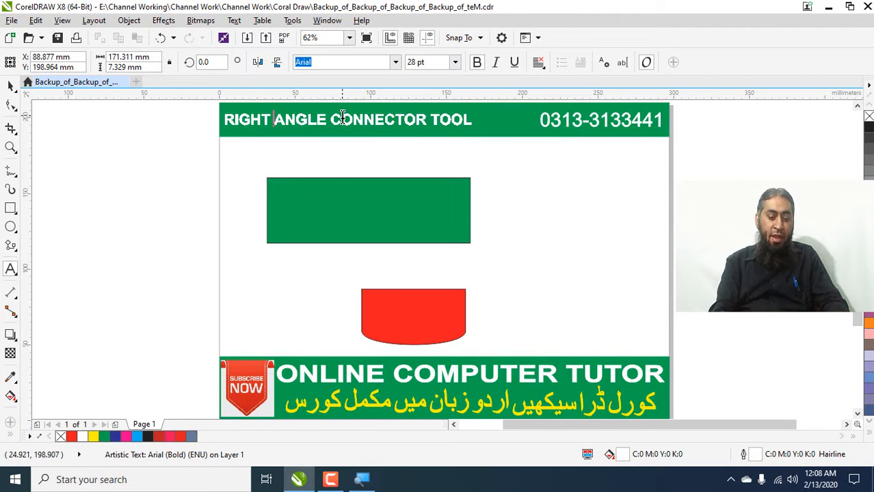
{"action": "key", "text": "BackSpace"}
{"action": "type", "text": "-"}
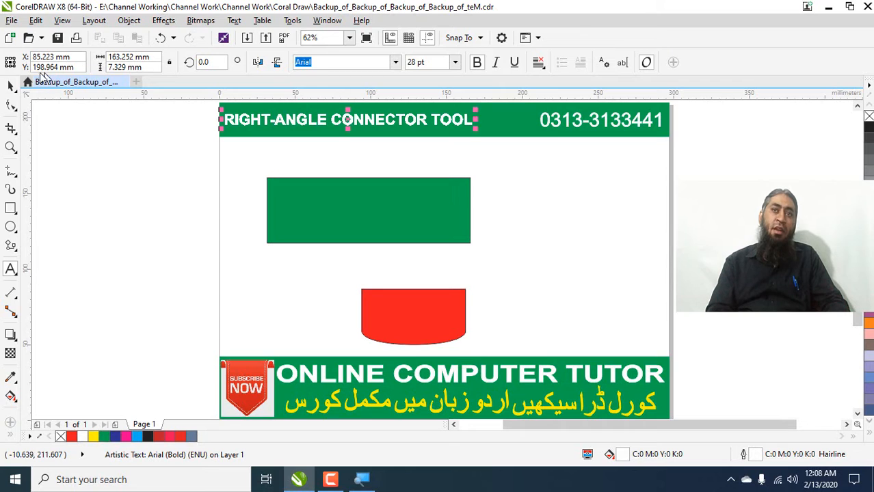
{"action": "left_click", "coordinate": [10, 85]}
Step: Draw right-angle connectors from the green rectangle's right midpoint to the red shape's top midpoint, and from its top midpoint to the red shape's left midpoint
{"action": "left_click", "coordinate": [12, 310]}
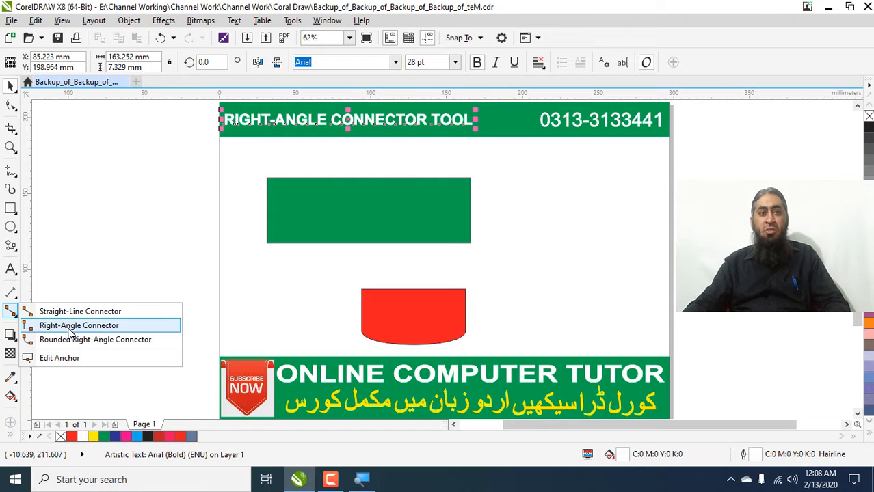
{"action": "left_click", "coordinate": [70, 327]}
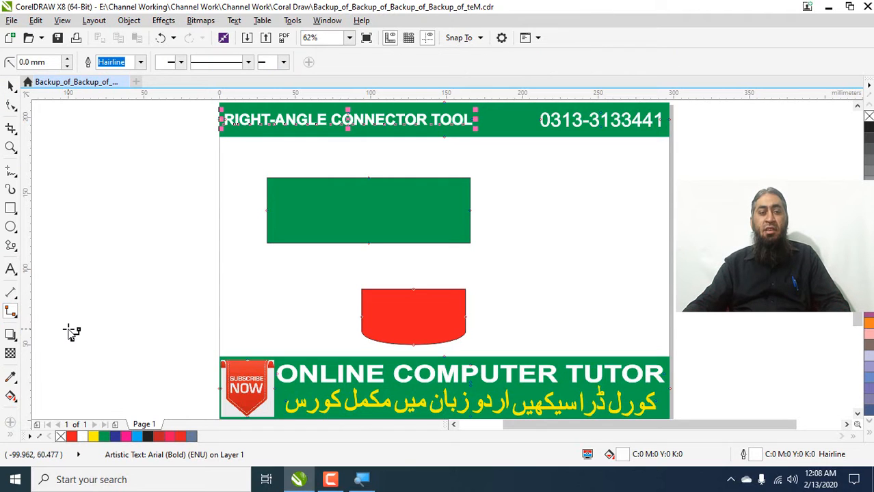
{"action": "left_click", "coordinate": [471, 212]}
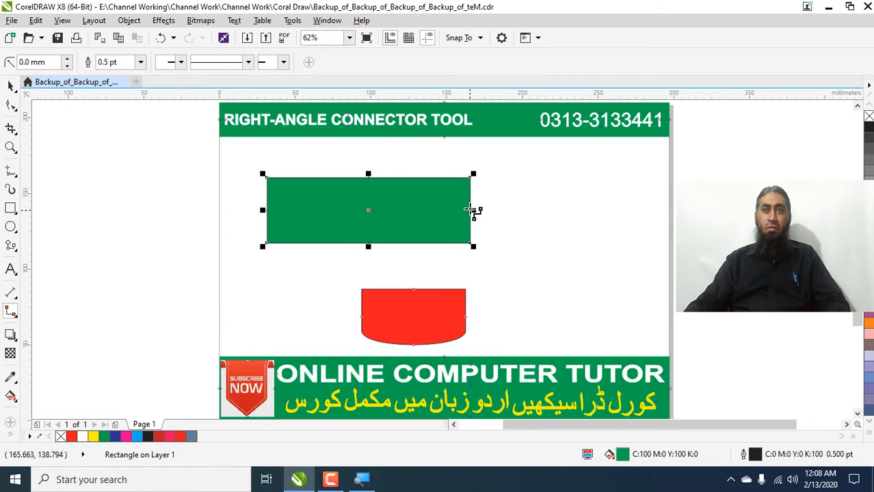
{"action": "left_click_drag", "start_coordinate": [473, 212], "coordinate": [413, 289]}
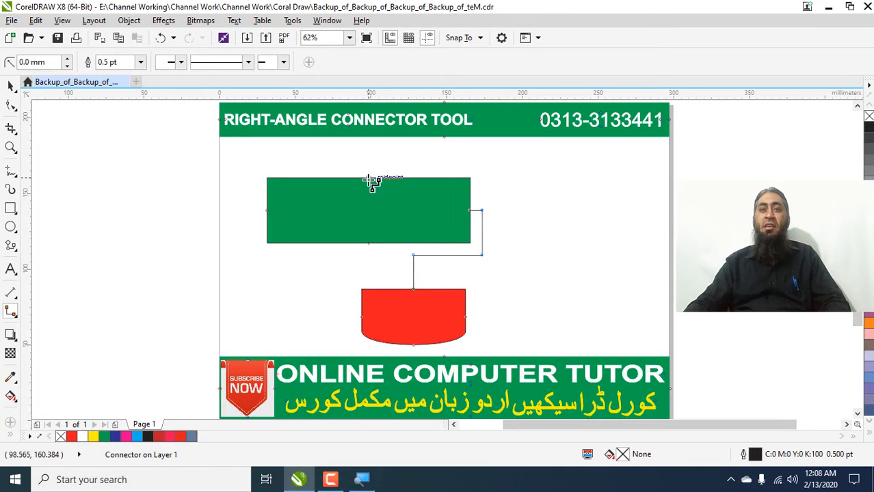
{"action": "left_click_drag", "start_coordinate": [370, 180], "coordinate": [361, 316]}
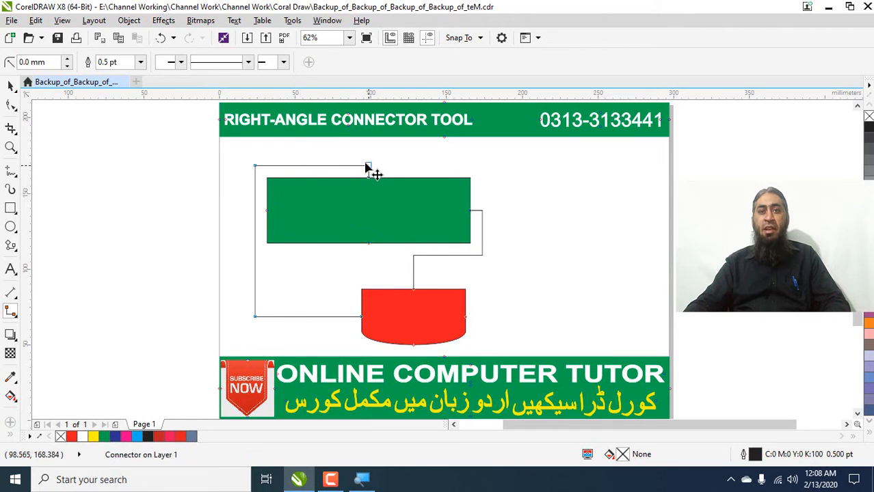
Step: Round the corners of the left right-angle connector to 18 mm
{"action": "left_click", "coordinate": [67, 60]}
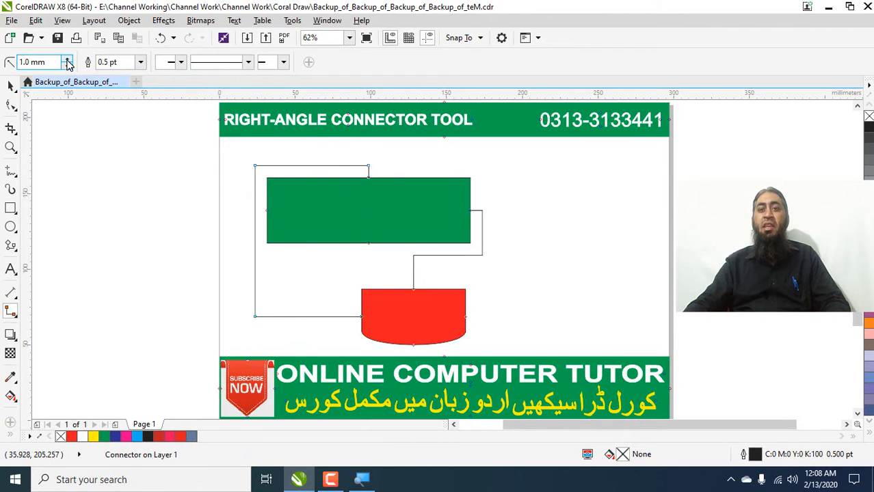
{"action": "left_click", "coordinate": [67, 60]}
{"action": "left_click", "coordinate": [67, 60]}
{"action": "left_click", "coordinate": [67, 60]}
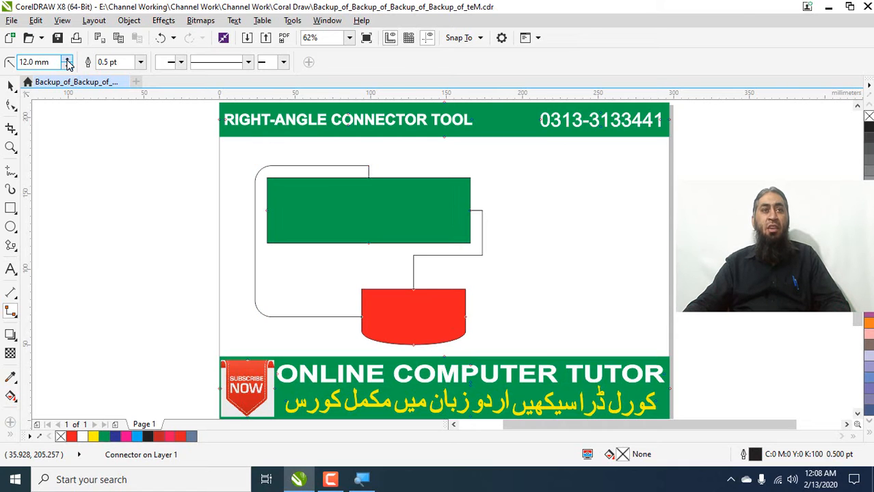
{"action": "left_click", "coordinate": [67, 63]}
{"action": "left_click", "coordinate": [67, 63]}
{"action": "left_click", "coordinate": [67, 63]}
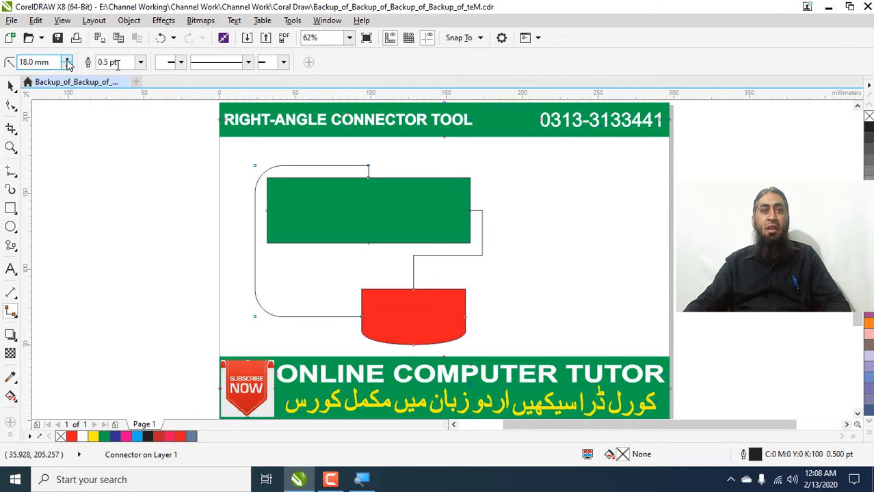
Step: Set the left connector's outline width to 3 pt and give both ends the arrowhead with a stop bar
{"action": "left_click", "coordinate": [140, 62]}
{"action": "left_click", "coordinate": [130, 143]}
{"action": "left_click", "coordinate": [181, 62]}
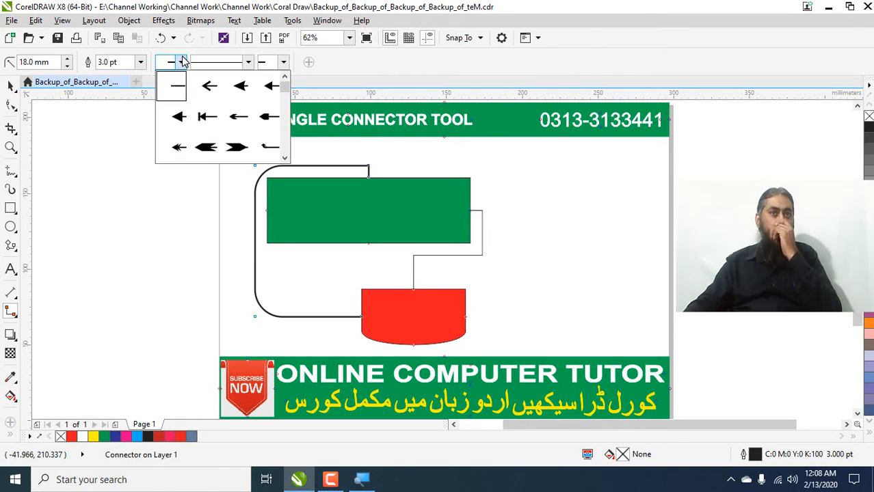
{"action": "left_click", "coordinate": [199, 111]}
{"action": "left_click", "coordinate": [283, 62]}
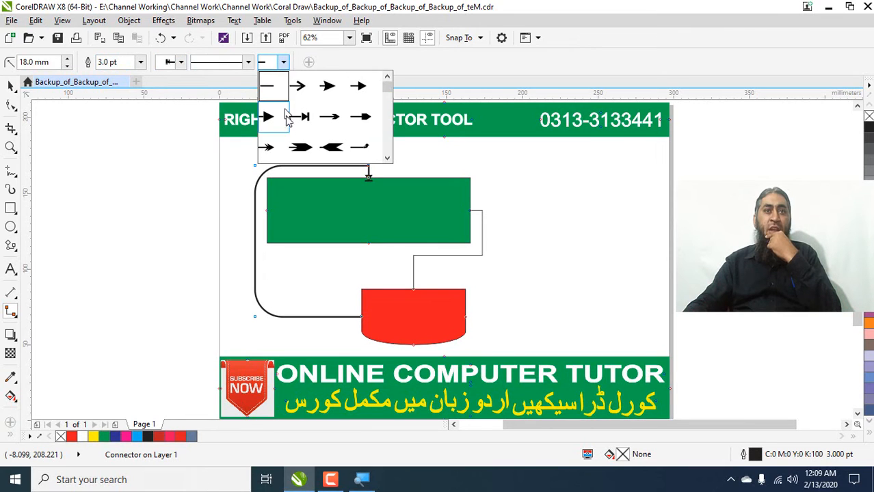
{"action": "left_click", "coordinate": [305, 119]}
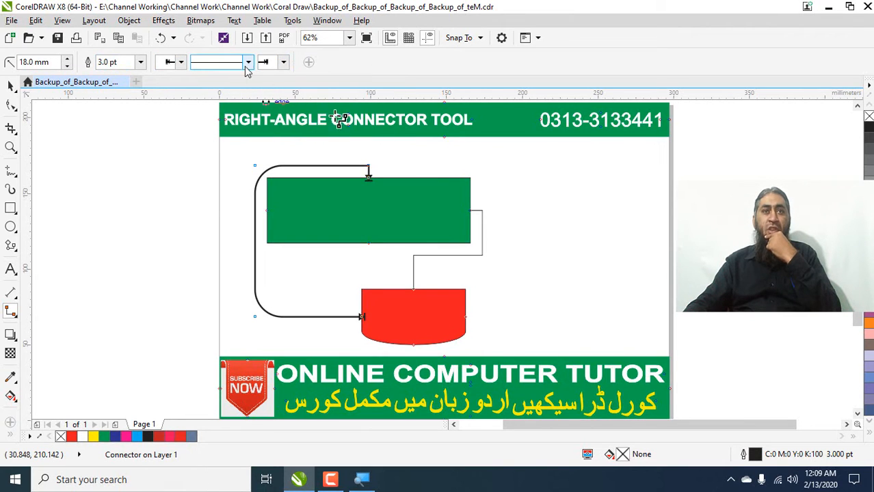
Step: Set the right connector's corner rounding to 18 mm and its outline width to 3 pt
{"action": "left_click", "coordinate": [462, 255]}
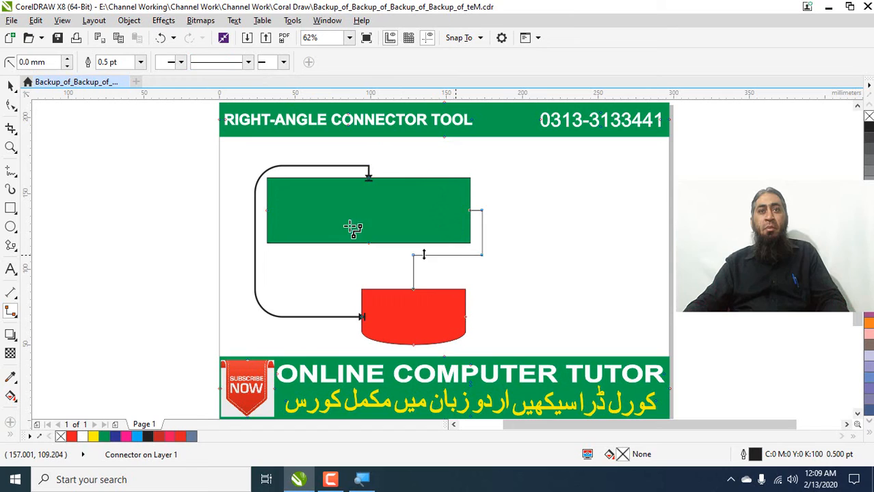
{"action": "left_click", "coordinate": [67, 59]}
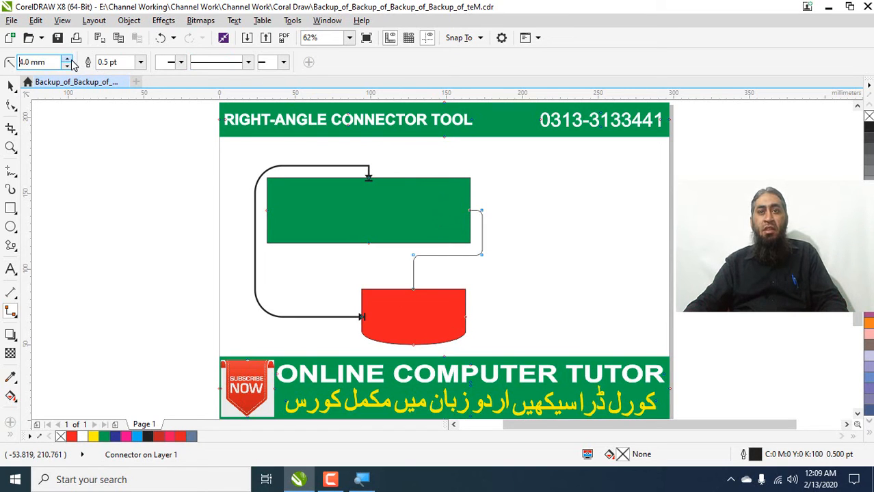
{"action": "key", "text": "Return"}
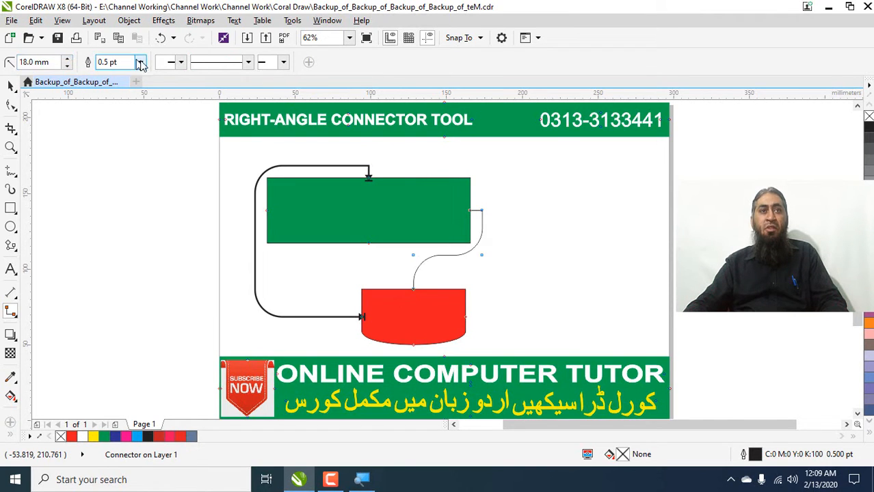
{"action": "left_click", "coordinate": [140, 62]}
{"action": "left_click", "coordinate": [136, 145]}
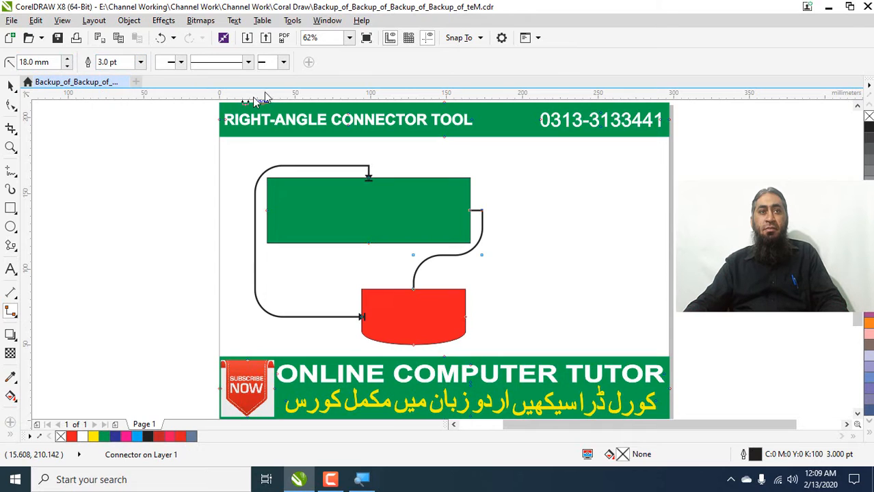
Step: Apply a dotted line style to the right connector and deselect it
{"action": "left_click", "coordinate": [248, 63]}
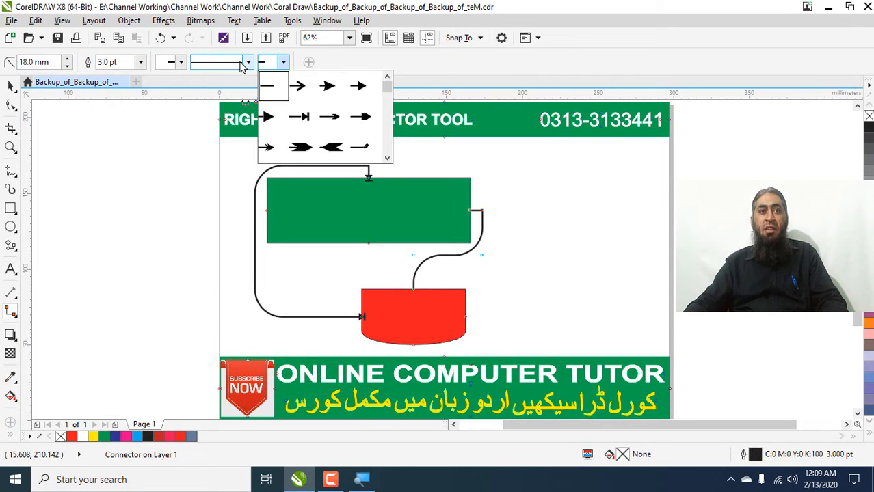
{"action": "left_click", "coordinate": [249, 63]}
{"action": "left_click", "coordinate": [248, 62]}
{"action": "left_click", "coordinate": [225, 110]}
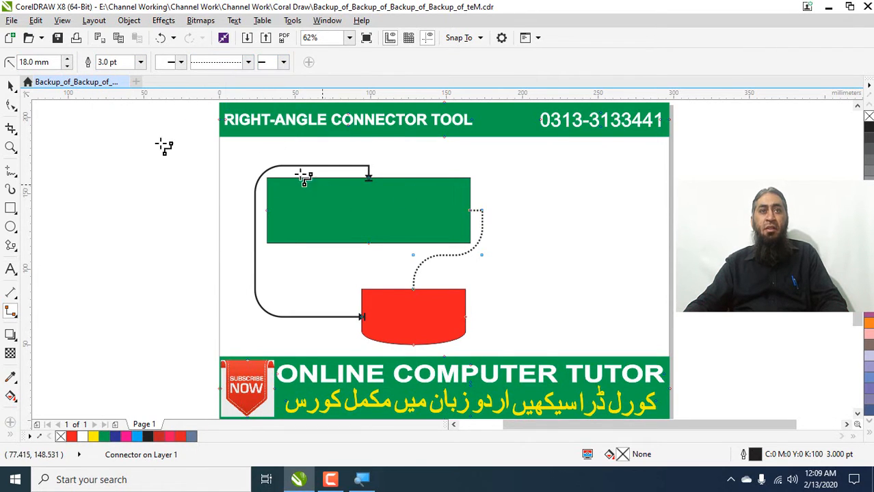
{"action": "left_click", "coordinate": [12, 83]}
{"action": "left_click", "coordinate": [537, 256]}
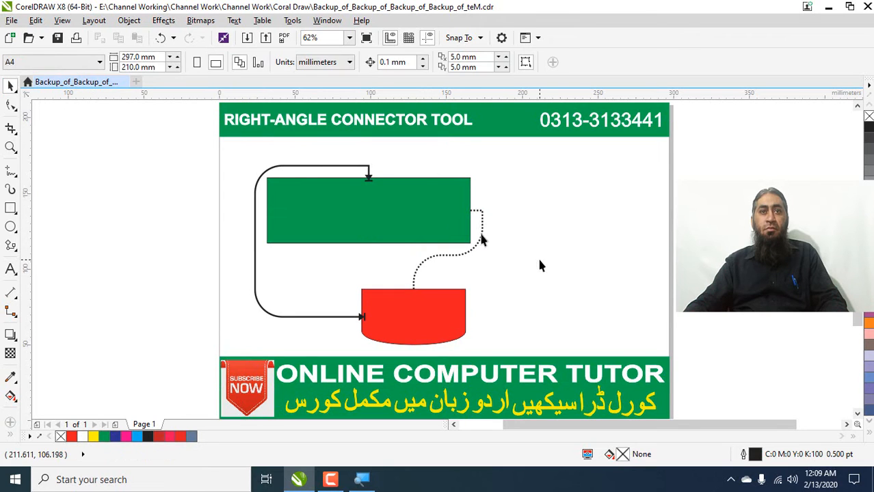
Step: Try to draw a straight-line connector from the green rectangle to the red shape, and undo it
{"action": "left_click", "coordinate": [336, 166]}
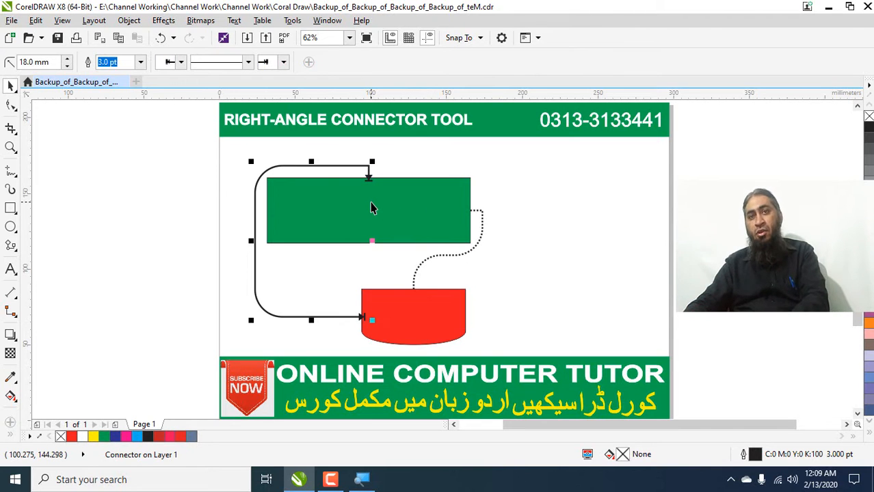
{"action": "left_click", "coordinate": [16, 315]}
{"action": "left_click", "coordinate": [69, 309]}
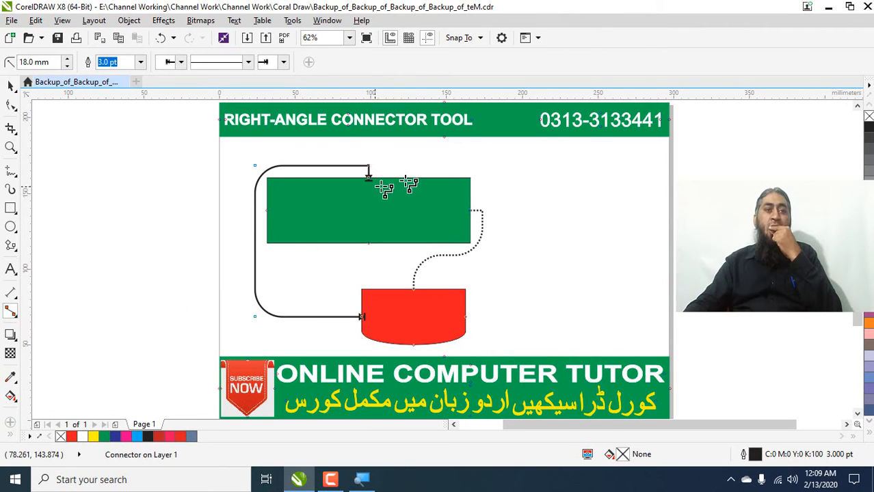
{"action": "left_click_drag", "start_coordinate": [419, 183], "coordinate": [406, 303]}
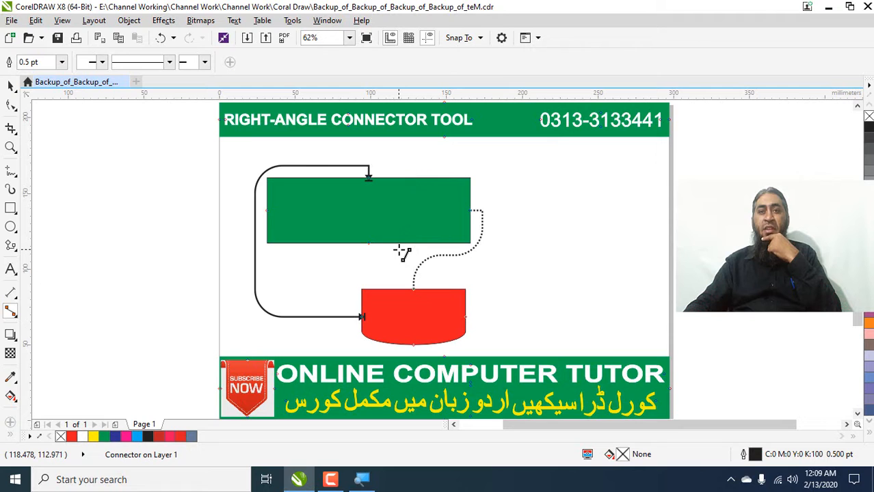
{"action": "key", "text": "ctrl+z"}
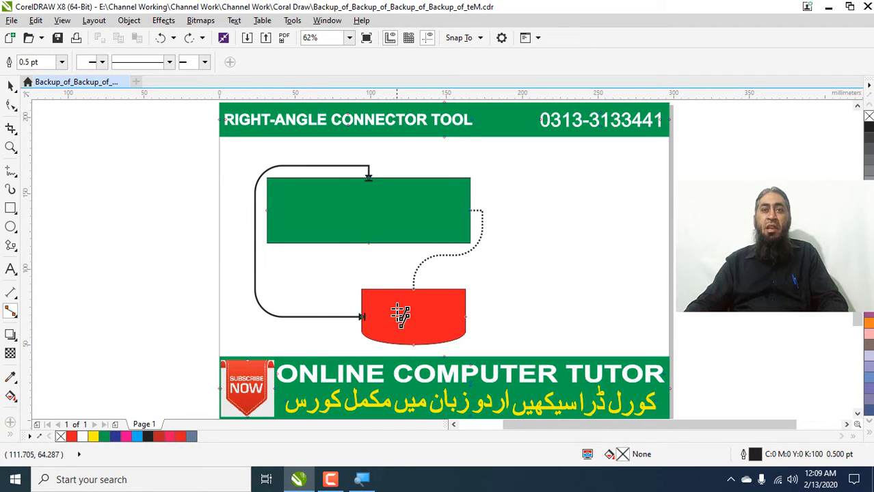
Step: Delete the left solid connector and the right dotted connector
{"action": "left_click", "coordinate": [11, 85]}
{"action": "left_click", "coordinate": [256, 236]}
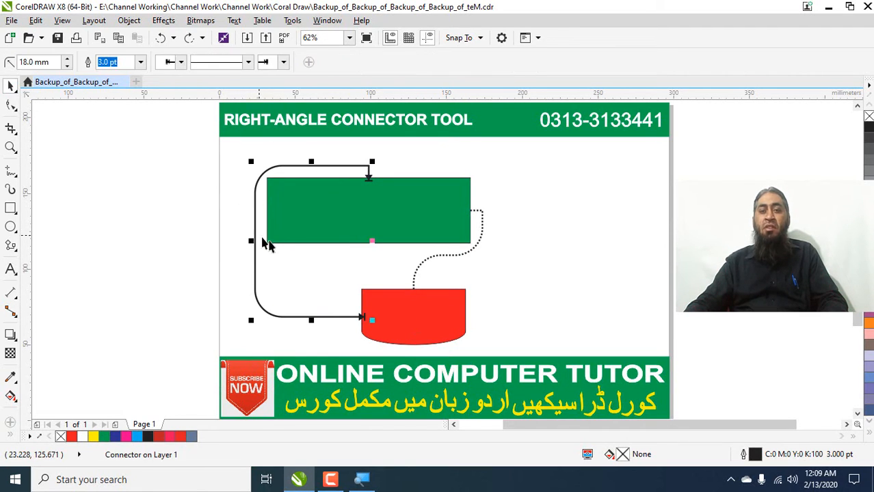
{"action": "key", "text": "Delete"}
{"action": "left_click", "coordinate": [431, 258]}
{"action": "key", "text": "Delete"}
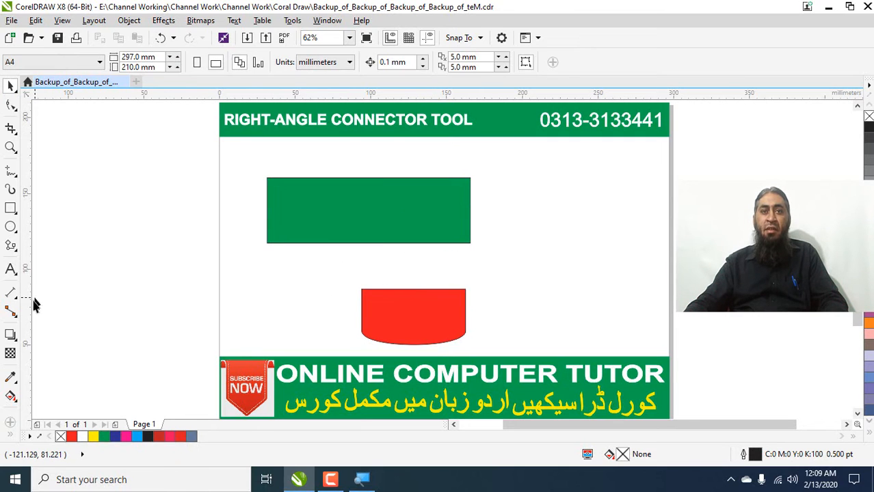
Step: Add the word "ROUNDED" at the start of the page title so it reads "ROUNDED RIGHT-ANGLE CONNECTOR TOOL"
{"action": "left_click", "coordinate": [15, 317]}
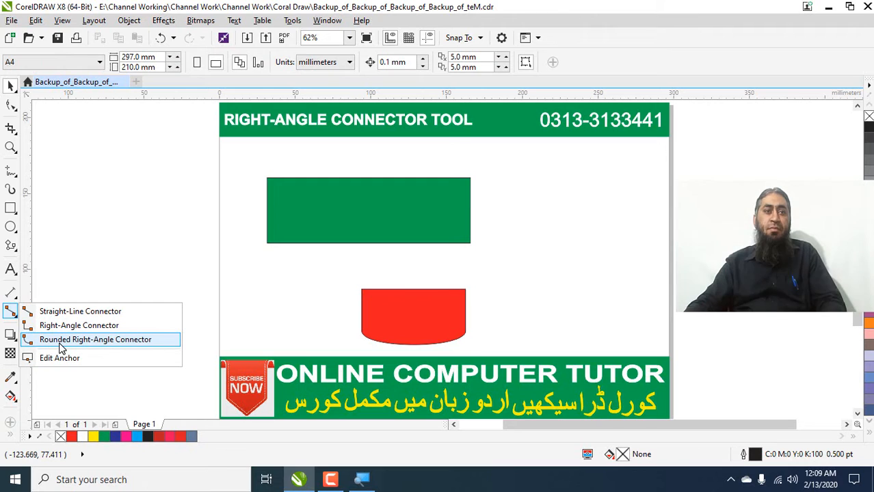
{"action": "left_click", "coordinate": [12, 269]}
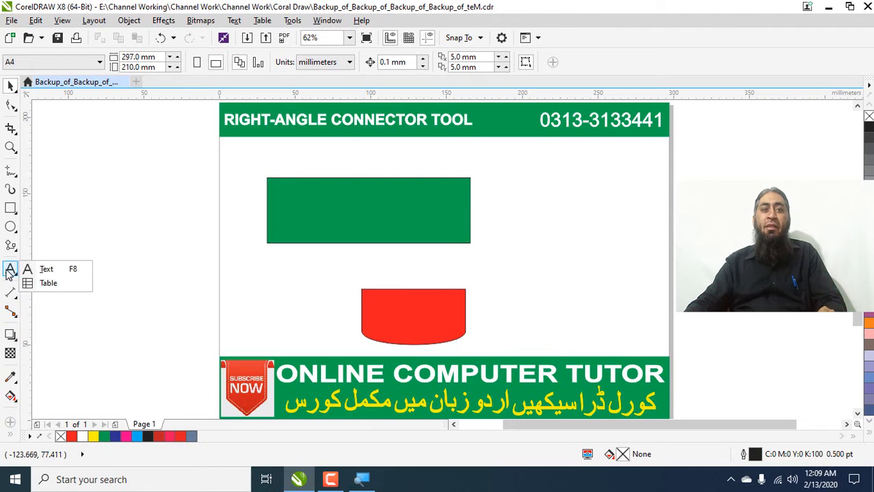
{"action": "left_click", "coordinate": [46, 268]}
{"action": "left_click", "coordinate": [228, 120]}
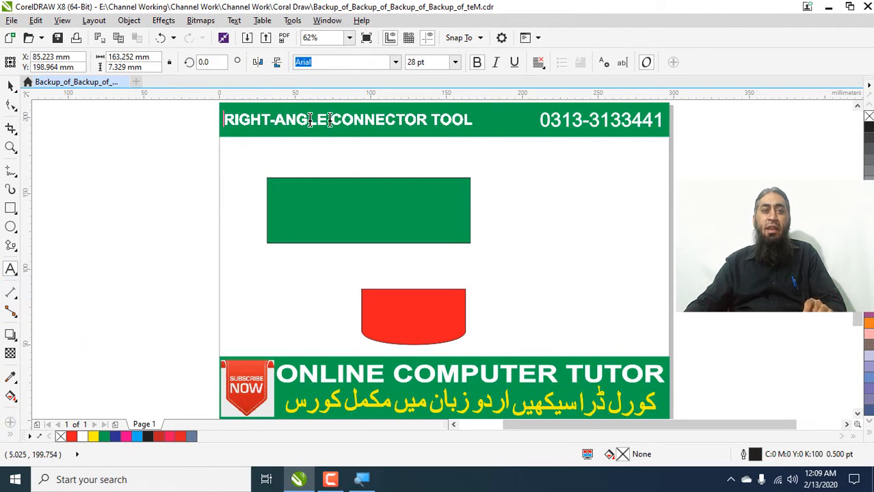
{"action": "type", "text": "Rou"}
{"action": "type", "text": "nded"}
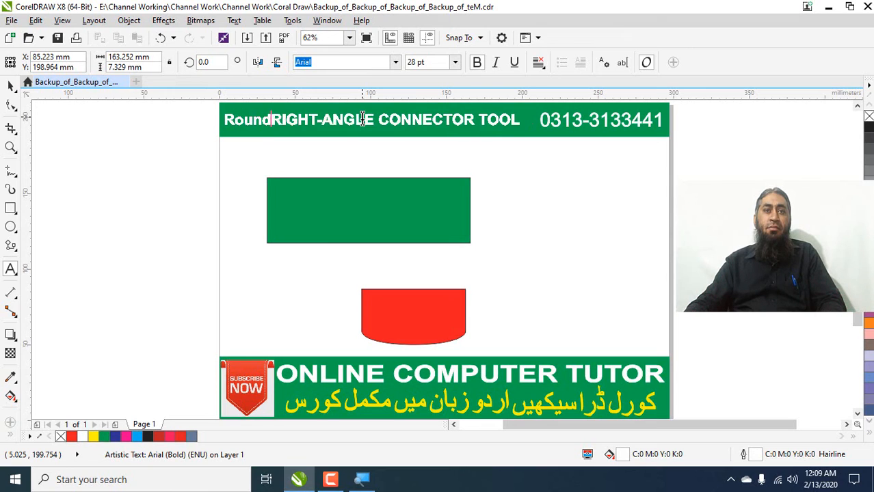
{"action": "key", "text": "BackSpace"}
{"action": "key", "text": "BackSpace"}
{"action": "key", "text": "BackSpace"}
{"action": "key", "text": "BackSpace"}
{"action": "key", "text": "BackSpace"}
{"action": "key", "text": "BackSpace"}
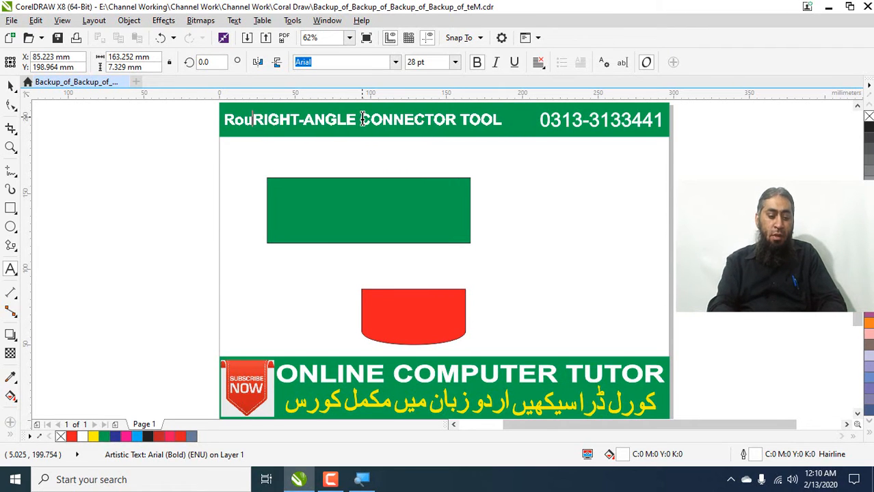
{"action": "type", "text": "OUNDED"}
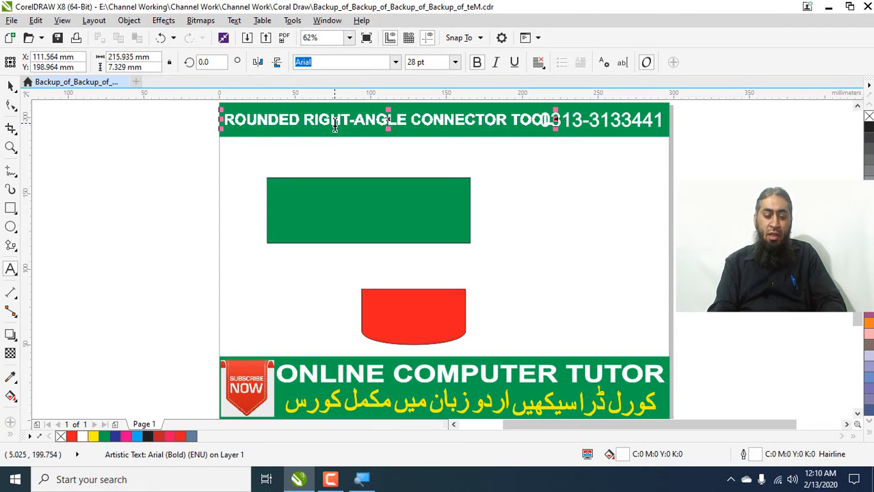
Step: Set the whole page title's font size to 22 pt and deselect it
{"action": "key", "text": "ctrl+a"}
{"action": "left_click", "coordinate": [418, 62]}
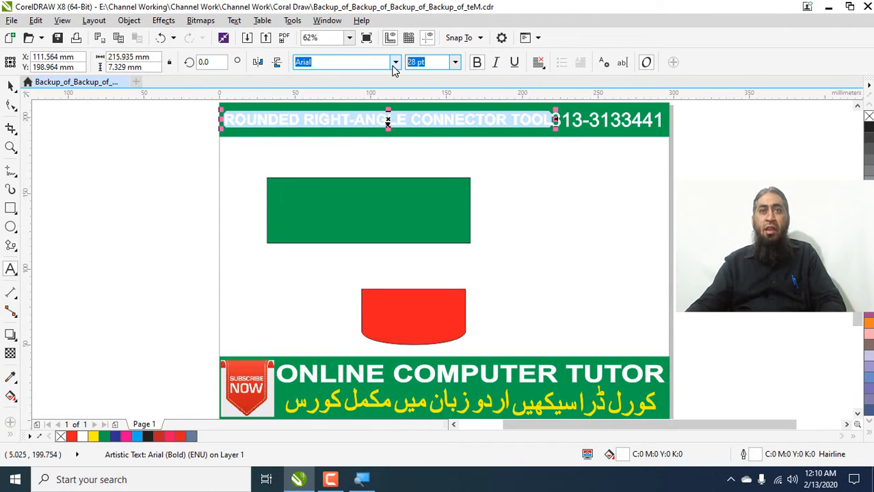
{"action": "type", "text": "22"}
{"action": "key", "text": "Return"}
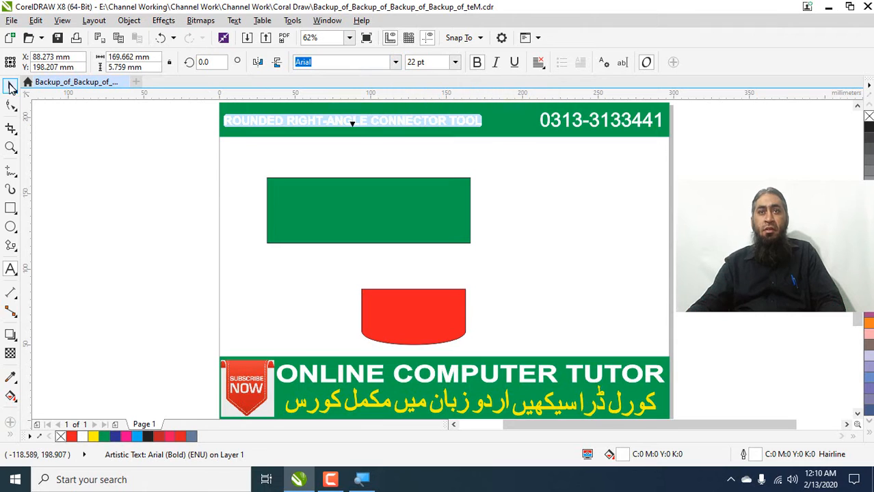
{"action": "key", "text": "Escape"}
{"action": "key", "text": "Escape"}
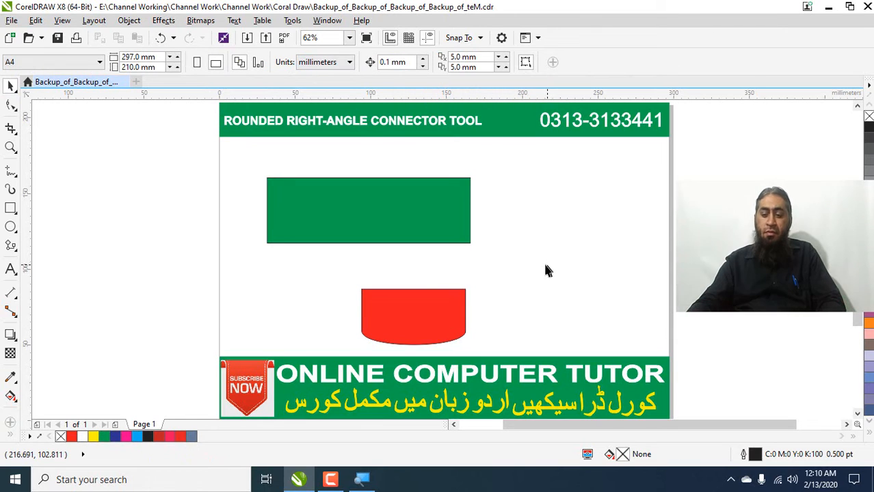
Step: Draw two rounded right-angle connectors from the green rectangle's right and top midpoints to the red shape's right and left sides respectively
{"action": "left_click", "coordinate": [15, 317]}
{"action": "left_click", "coordinate": [59, 340]}
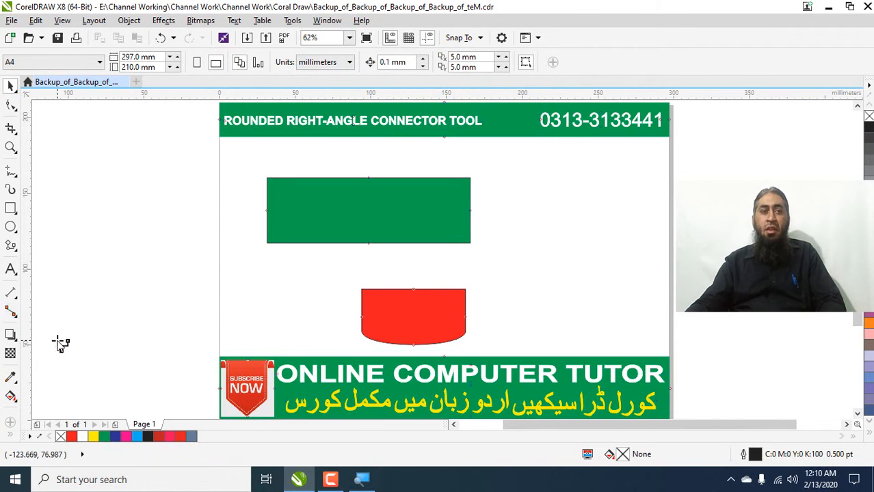
{"action": "left_click", "coordinate": [472, 243]}
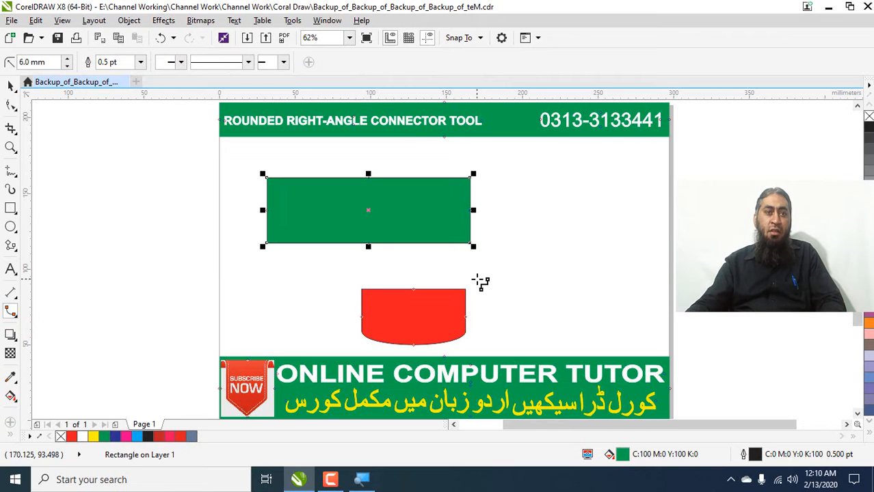
{"action": "left_click_drag", "start_coordinate": [472, 210], "coordinate": [468, 317]}
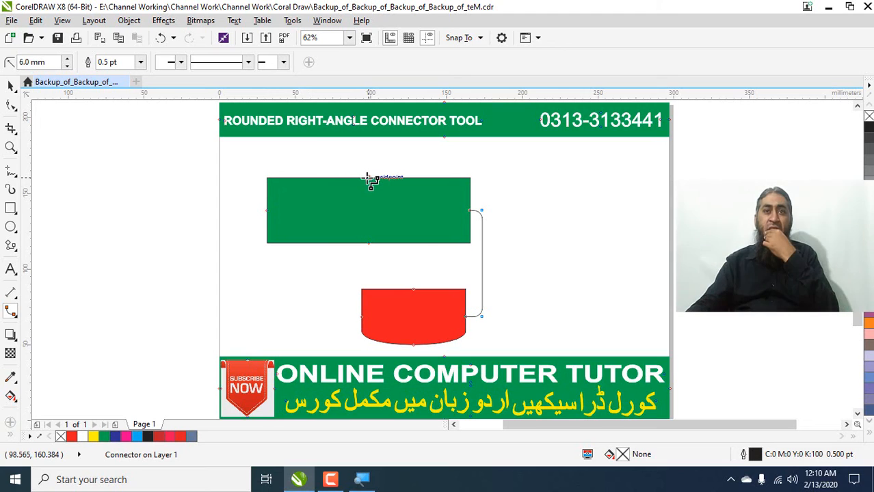
{"action": "mouse_move", "coordinate": [368, 177]}
{"action": "left_mouse_down"}
{"action": "mouse_move", "coordinate": [362, 294]}
{"action": "mouse_move", "coordinate": [371, 277]}
{"action": "mouse_move", "coordinate": [418, 292]}
{"action": "mouse_move", "coordinate": [285, 285]}
{"action": "mouse_move", "coordinate": [335, 339]}
{"action": "mouse_move", "coordinate": [364, 317]}
{"action": "left_mouse_up"}
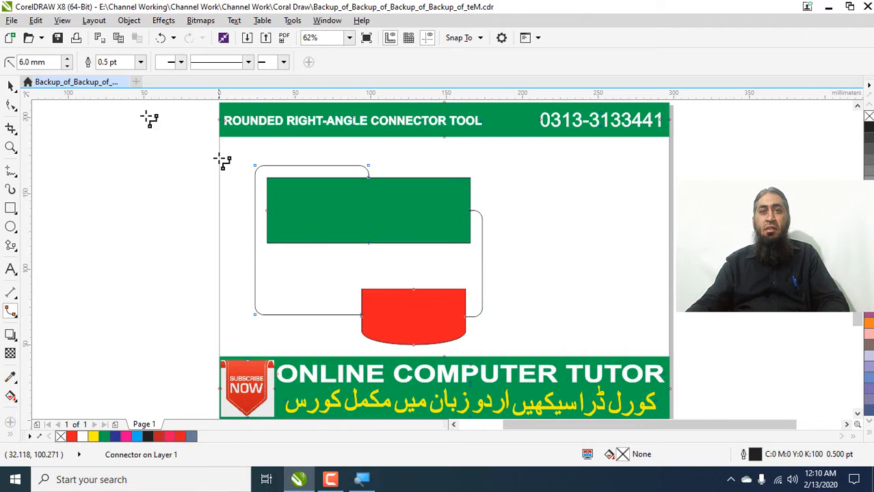
Step: Set the left connector's corner rounding to 18 mm and its outline width to 12 pt
{"action": "left_click", "coordinate": [74, 64]}
{"action": "type", "text": "11"}
{"action": "key", "text": "Return"}
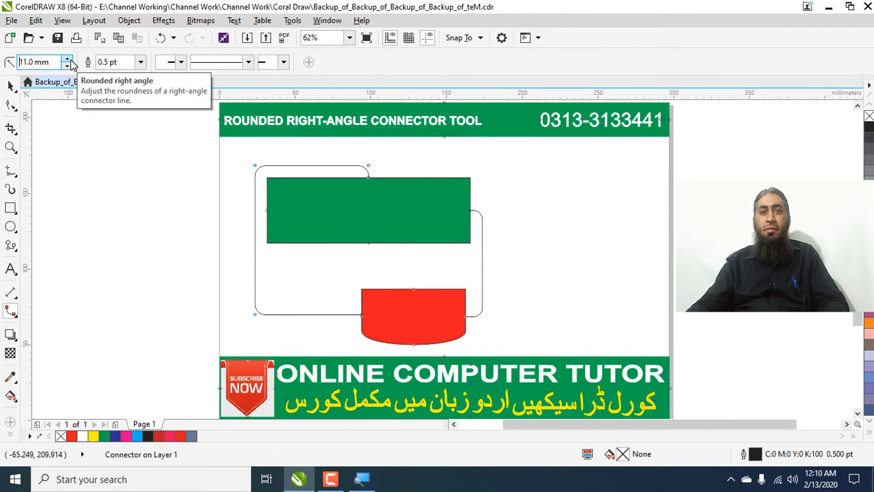
{"action": "left_click", "coordinate": [67, 59]}
{"action": "left_click", "coordinate": [67, 58]}
{"action": "left_click", "coordinate": [67, 59]}
{"action": "left_click", "coordinate": [140, 62]}
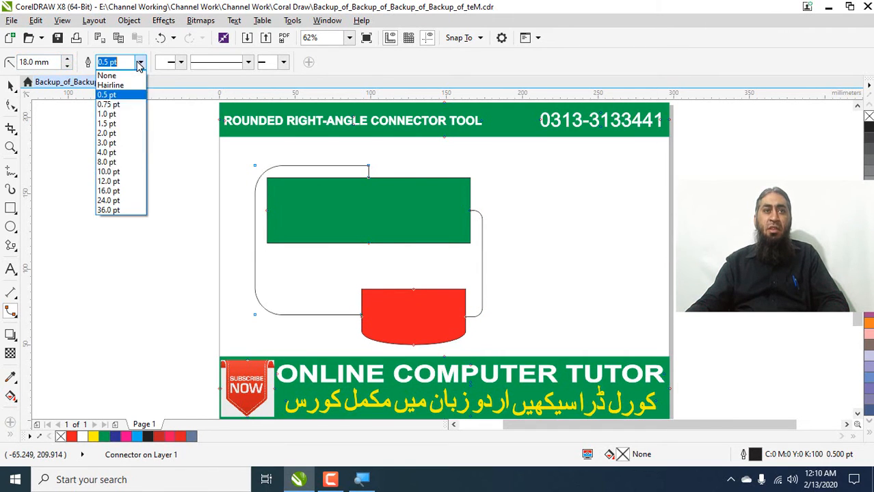
{"action": "left_click", "coordinate": [129, 184]}
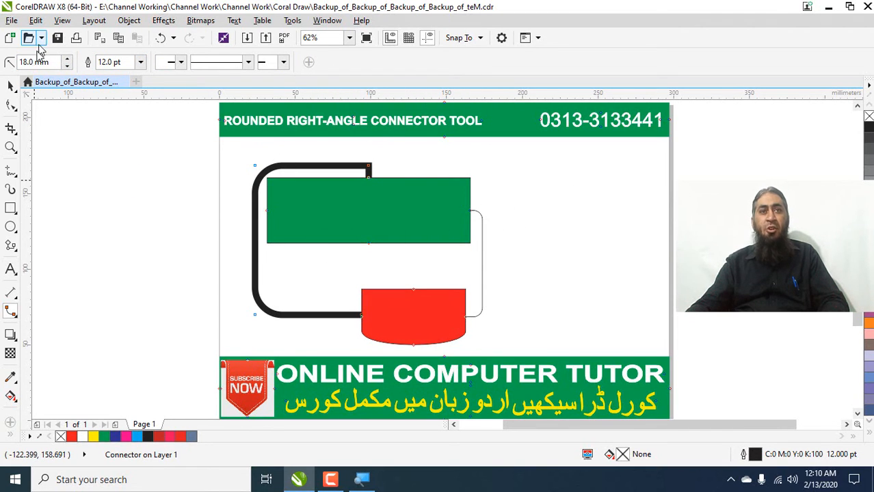
Step: Delete the thick left connector and the thin right connector
{"action": "left_click", "coordinate": [14, 85]}
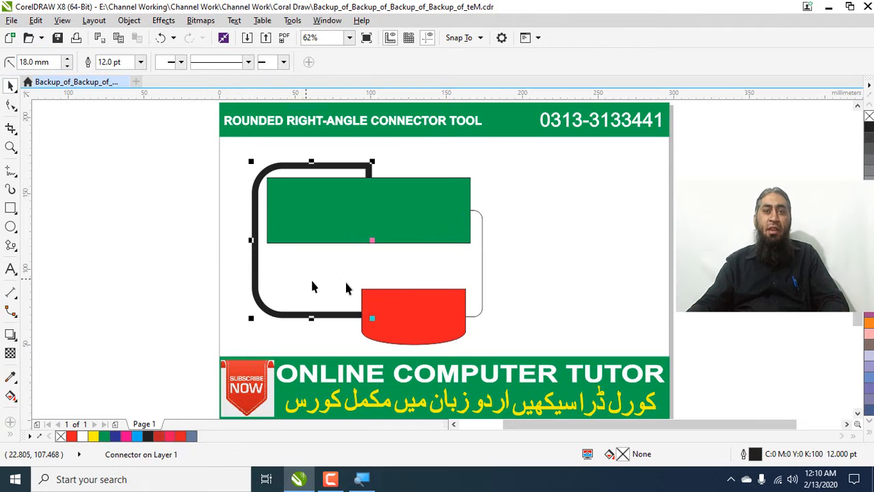
{"action": "key", "text": "Delete"}
{"action": "left_click", "coordinate": [482, 280]}
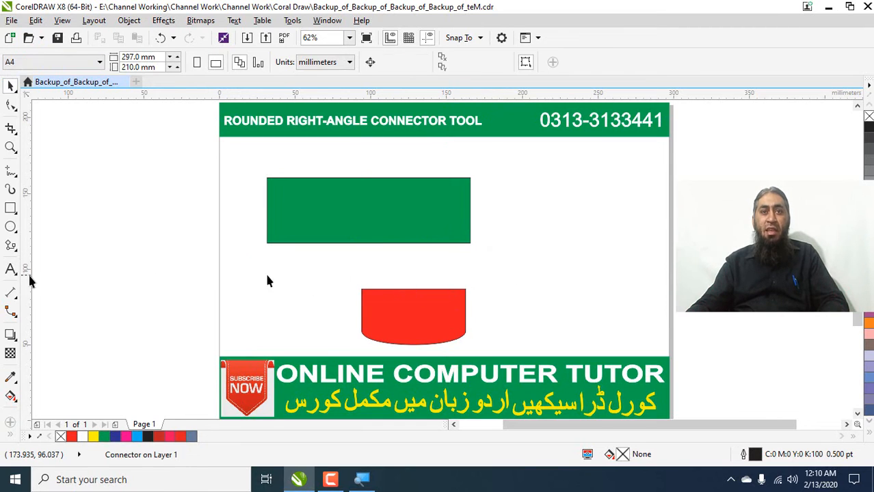
{"action": "key", "text": "Delete"}
Step: Replace "ROUNDED RIGHT-ANGLE CONNECTOR" in the page title with "EDIT ANCHOR" so it reads "EDIT ANCHOR TOOL"
{"action": "left_click", "coordinate": [12, 313]}
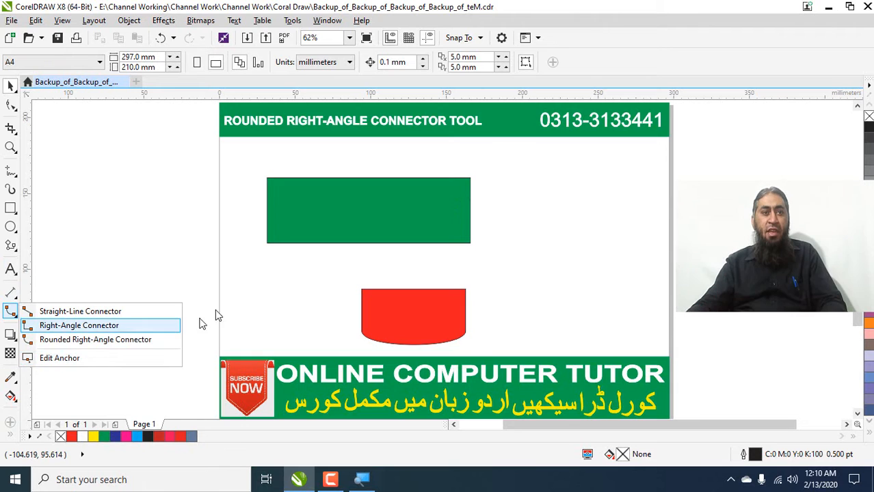
{"action": "left_click", "coordinate": [15, 286]}
{"action": "left_click", "coordinate": [10, 269]}
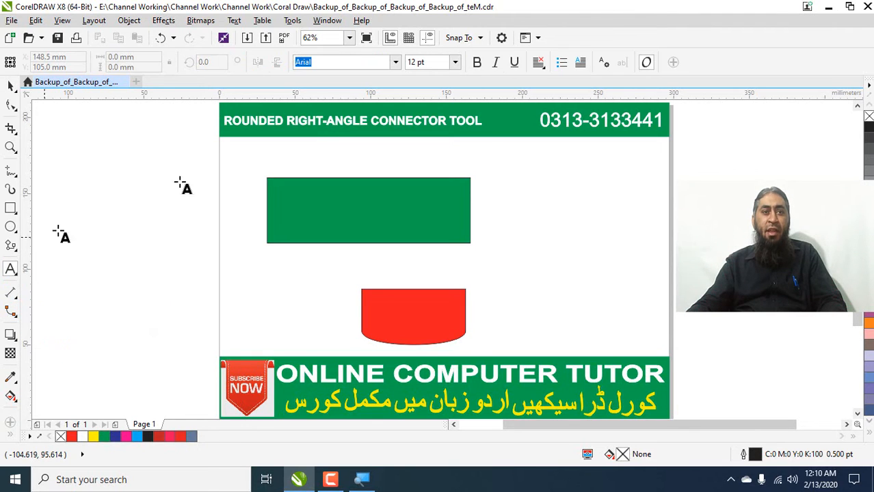
{"action": "left_click", "coordinate": [335, 121]}
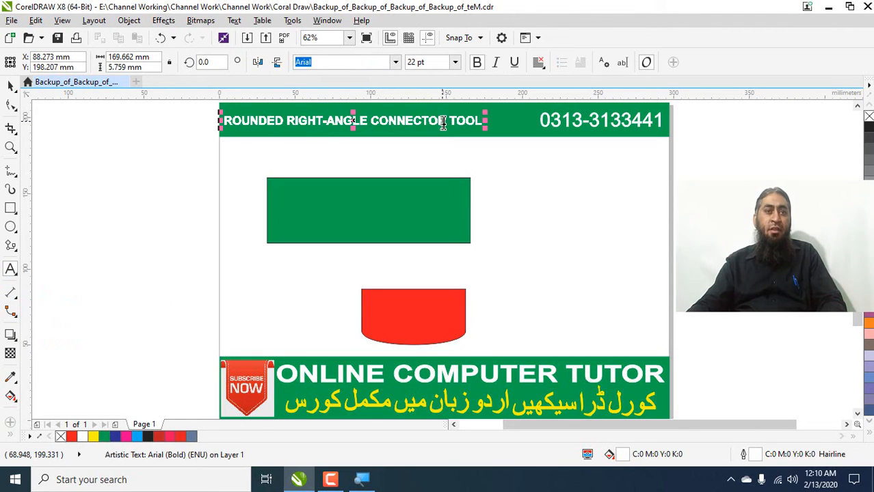
{"action": "left_click_drag", "start_coordinate": [446, 123], "coordinate": [191, 138]}
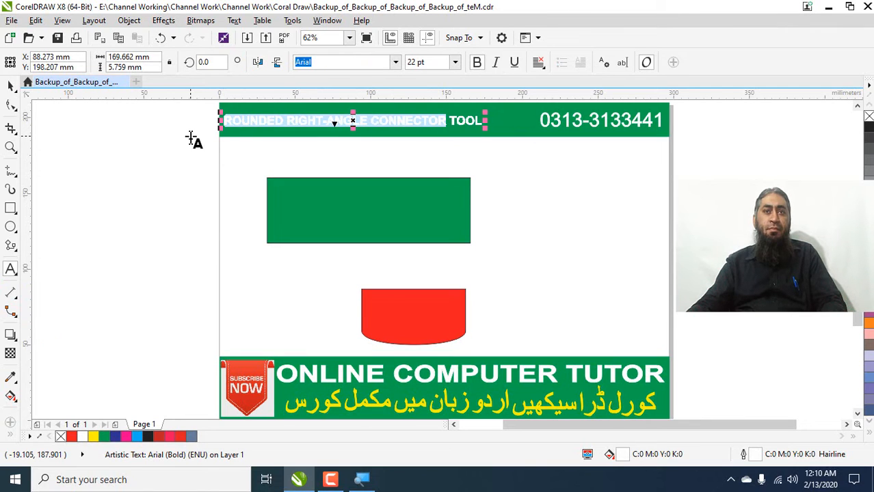
{"action": "type", "text": "EDIT ANCHO"}
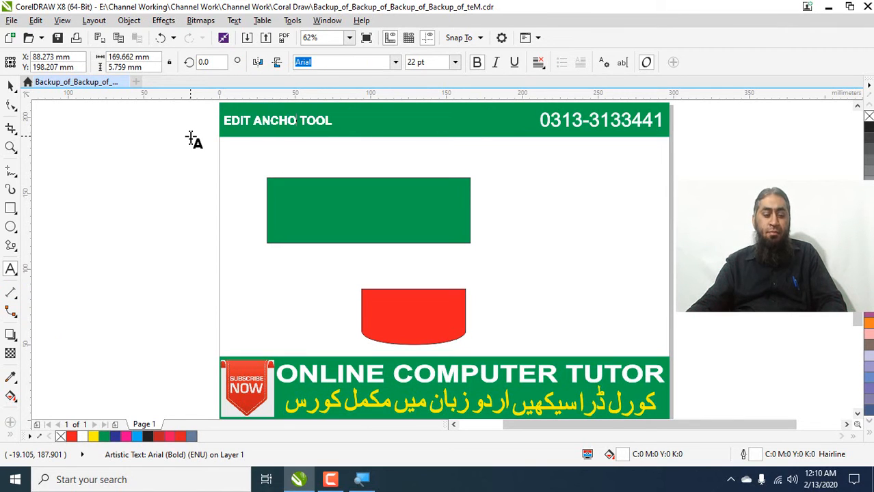
{"action": "type", "text": "R"}
{"action": "left_click", "coordinate": [10, 86]}
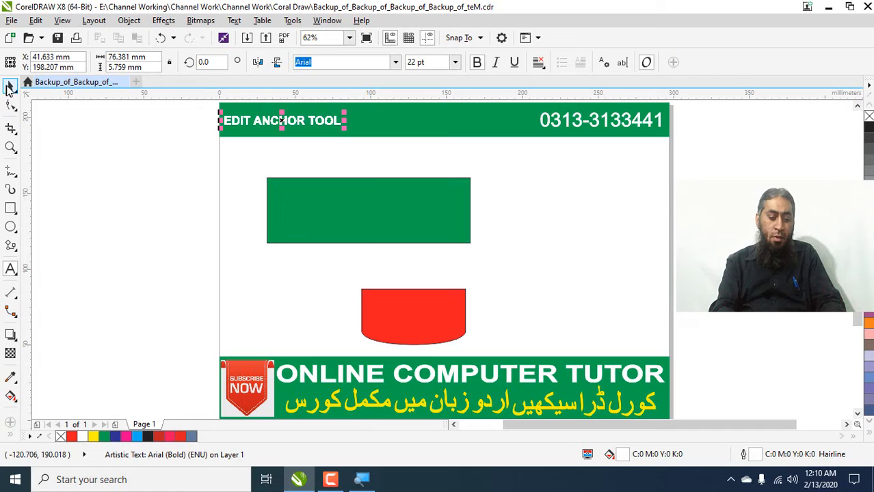
Step: Apply an elliptical green-to-white fountain fill to the green rectangle, scaled to 106% in width and height
{"action": "left_click", "coordinate": [358, 222]}
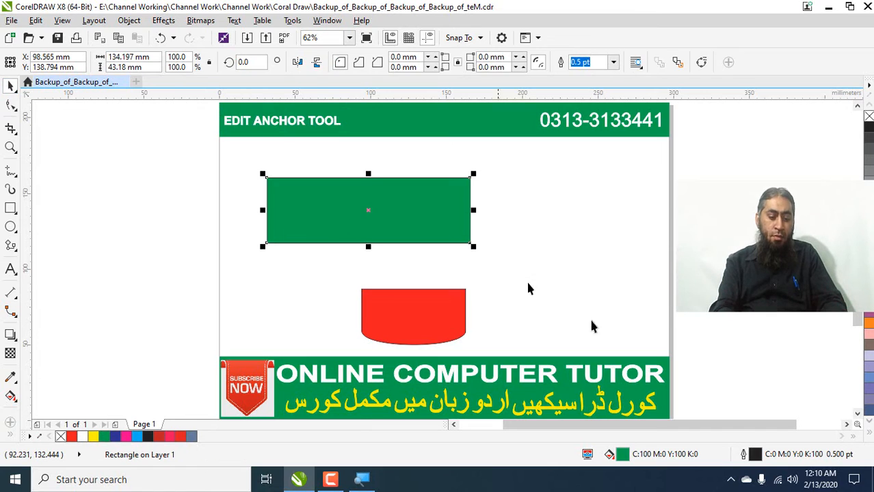
{"action": "double_click", "coordinate": [622, 455]}
{"action": "left_click_drag", "start_coordinate": [414, 131], "coordinate": [553, 111]}
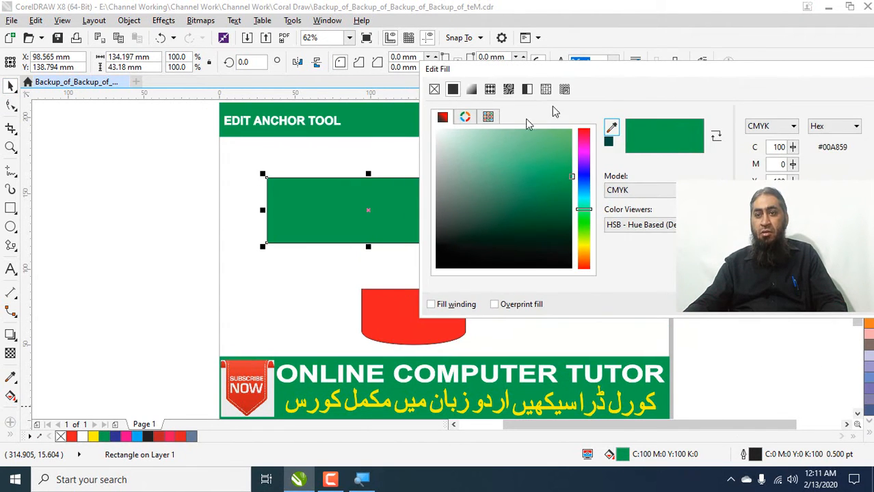
{"action": "left_click", "coordinate": [474, 89]}
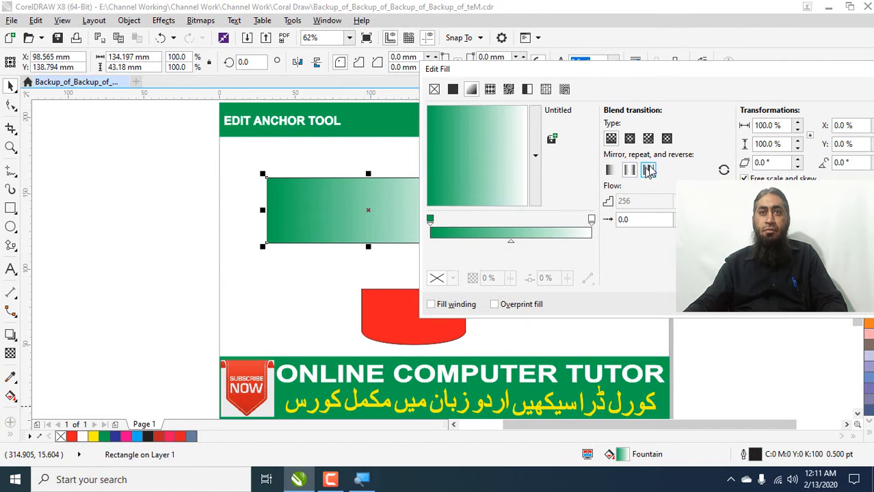
{"action": "left_click", "coordinate": [633, 139]}
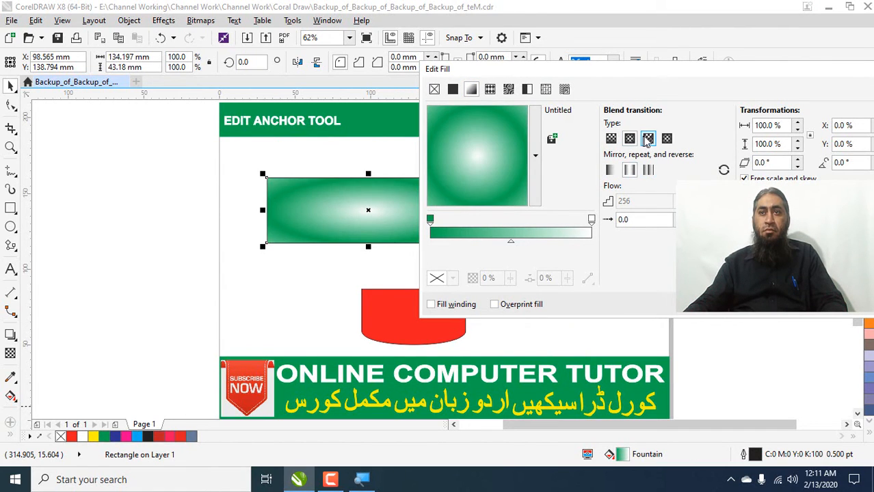
{"action": "left_click", "coordinate": [797, 124]}
{"action": "left_click", "coordinate": [797, 124]}
{"action": "left_click", "coordinate": [797, 124]}
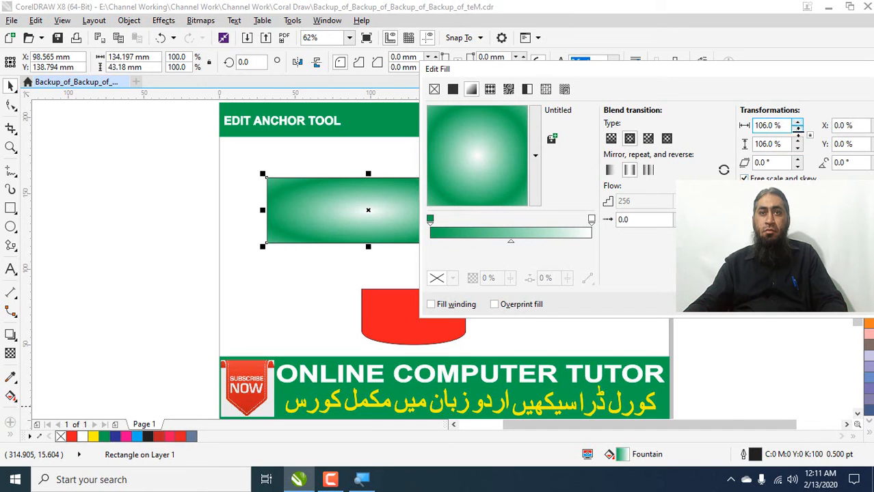
{"action": "key", "text": "Return"}
Step: Draw a right-angle connector from the centre of the gradient-filled rectangle to the red shape, deleting the first attempt and redrawing it
{"action": "left_click", "coordinate": [444, 317]}
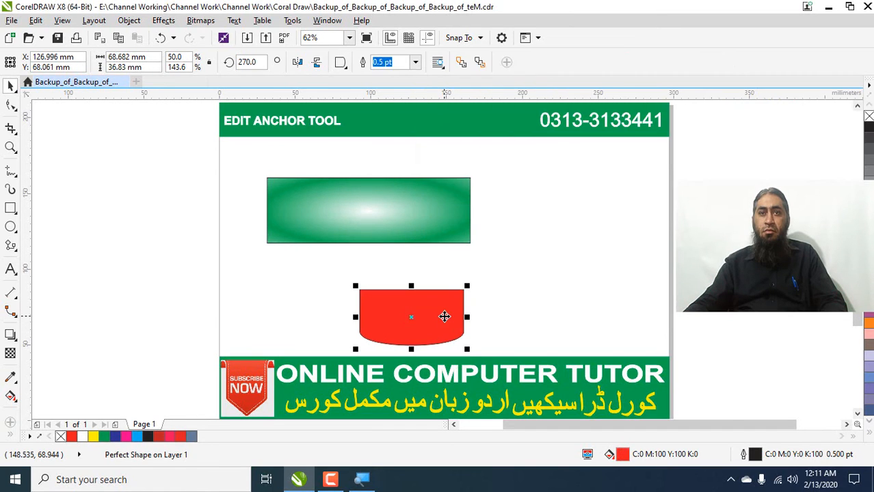
{"action": "left_click", "coordinate": [11, 316]}
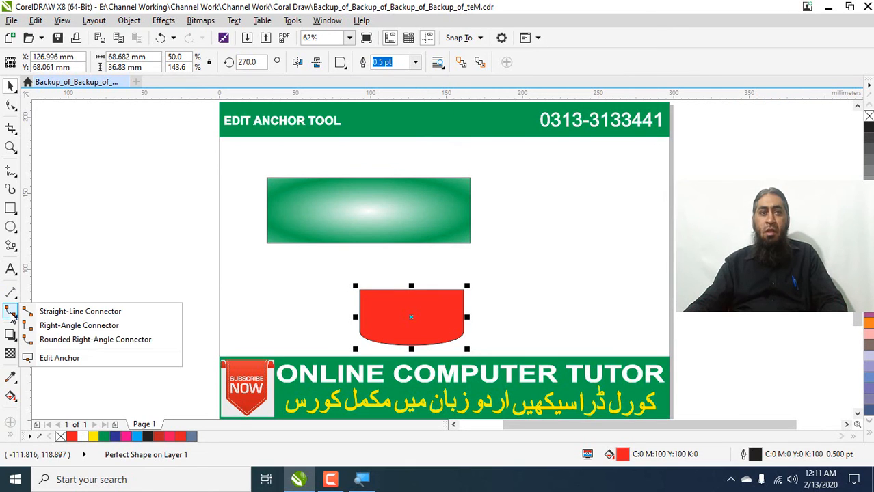
{"action": "left_click", "coordinate": [79, 326]}
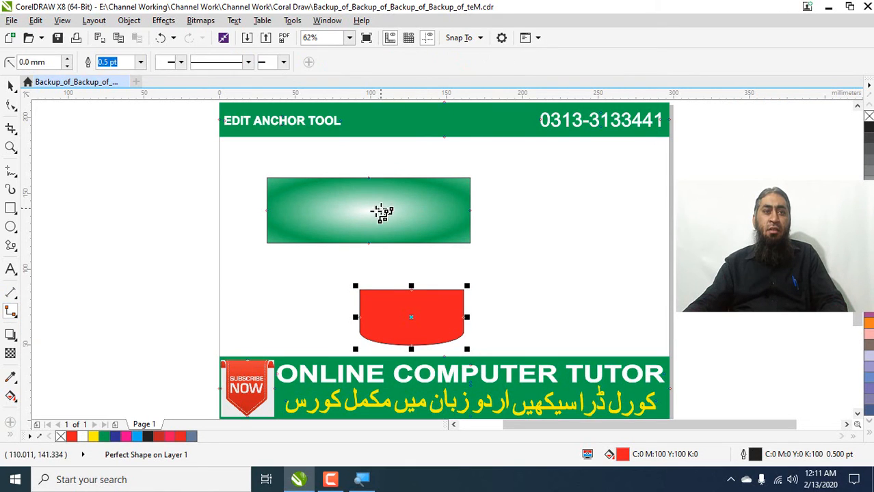
{"action": "left_click_drag", "start_coordinate": [369, 209], "coordinate": [400, 290]}
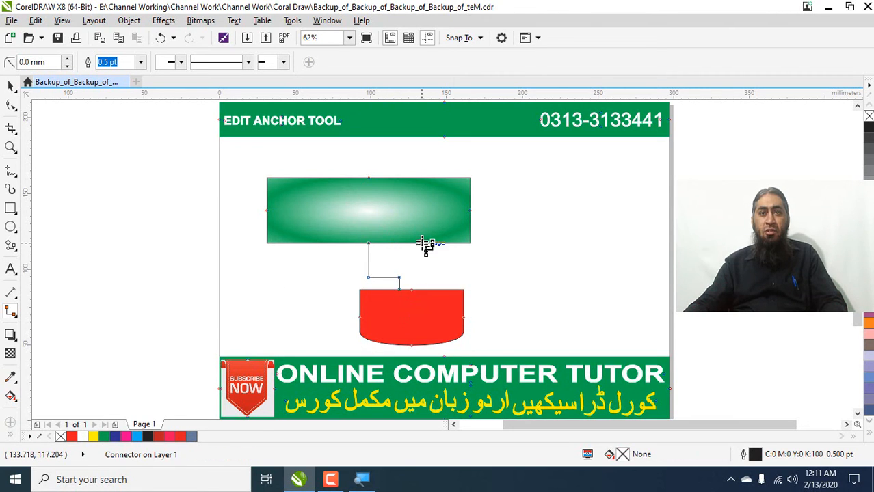
{"action": "key", "text": "Delete"}
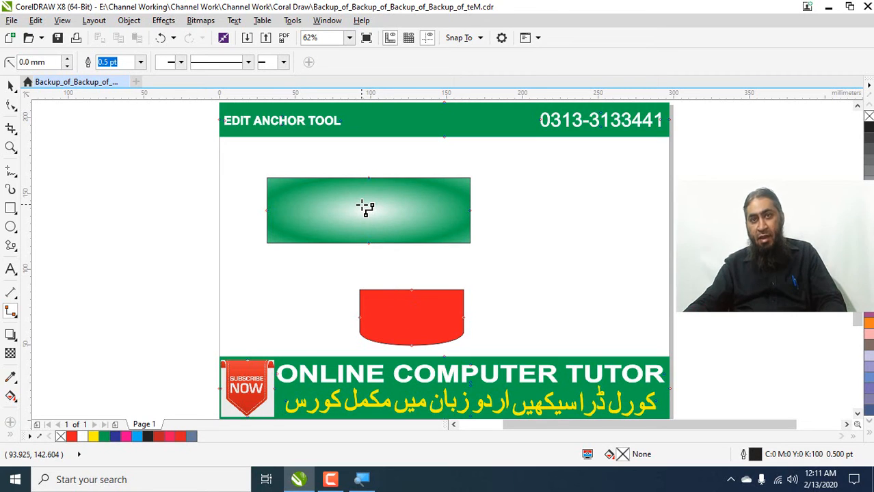
{"action": "mouse_move", "coordinate": [368, 210]}
{"action": "left_mouse_down"}
{"action": "mouse_move", "coordinate": [390, 297]}
{"action": "mouse_move", "coordinate": [402, 307]}
{"action": "left_mouse_up"}
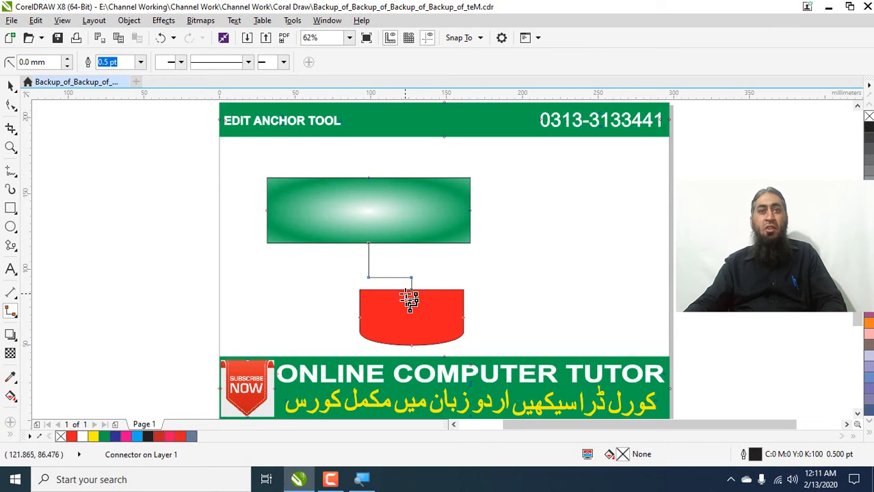
Step: Delete the right-angle connector and use the Edit Anchor tool to add an anchor at the centre of the gradient-filled rectangle
{"action": "key", "text": "Delete"}
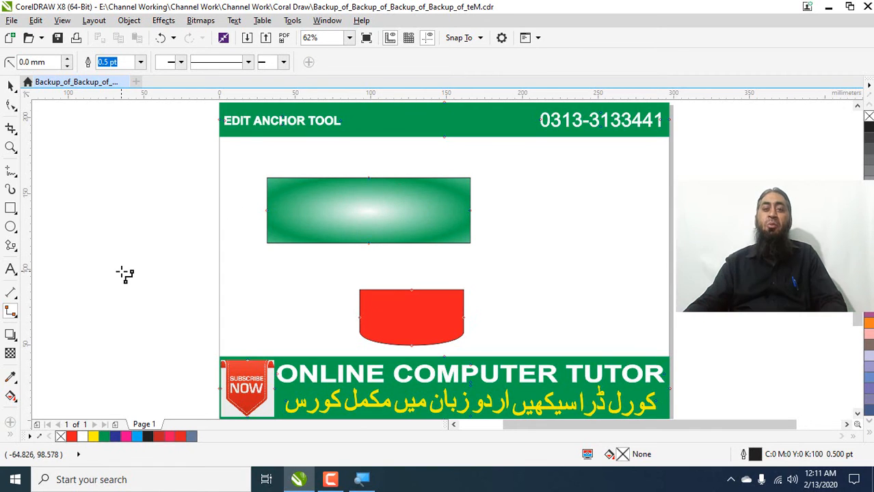
{"action": "left_click", "coordinate": [12, 315]}
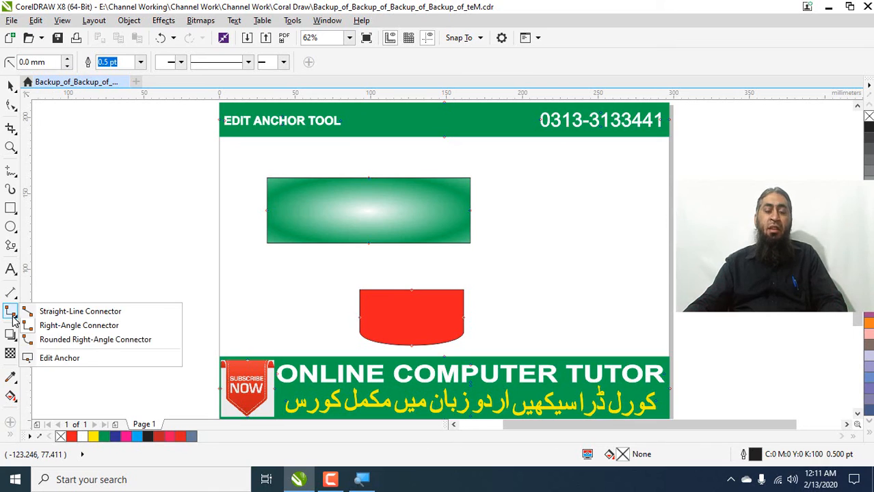
{"action": "left_click", "coordinate": [60, 359]}
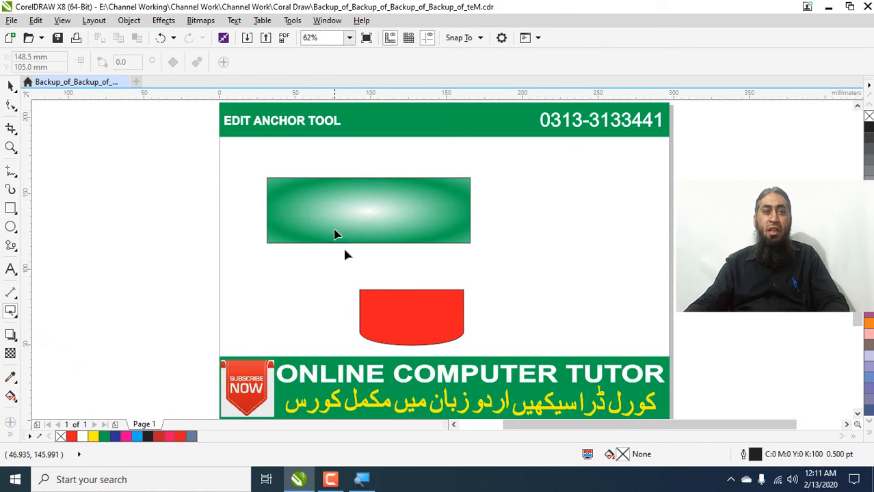
{"action": "left_click", "coordinate": [374, 212]}
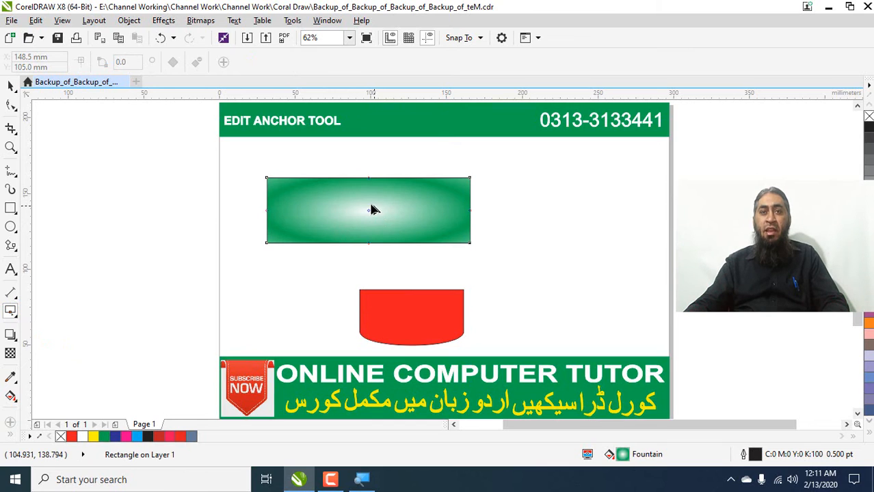
Step: With the Right-Angle Connector tool active, move the gradient-filled rectangle slightly down toward the red shape, and undo its deletion
{"action": "left_click", "coordinate": [15, 318]}
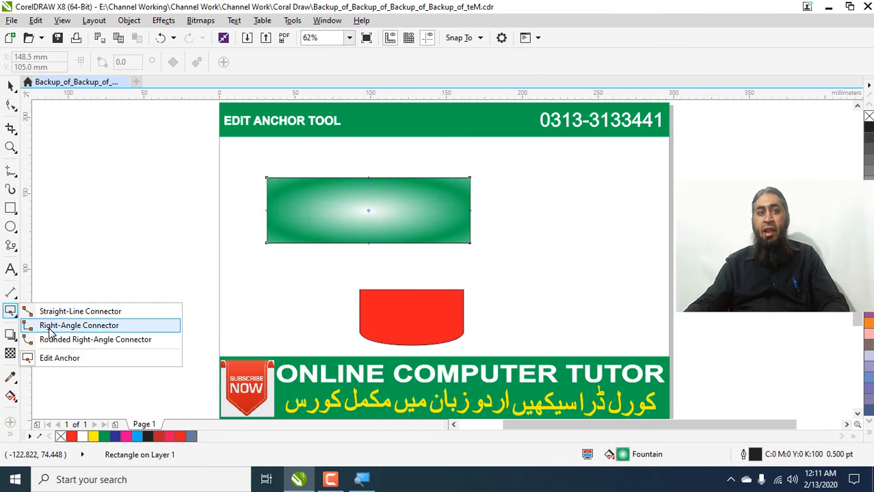
{"action": "left_click", "coordinate": [49, 328]}
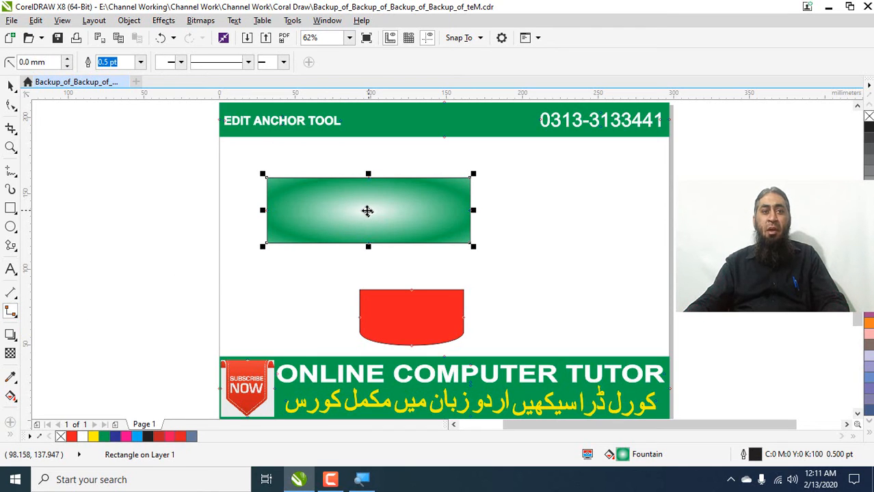
{"action": "left_click_drag", "start_coordinate": [367, 210], "coordinate": [371, 231]}
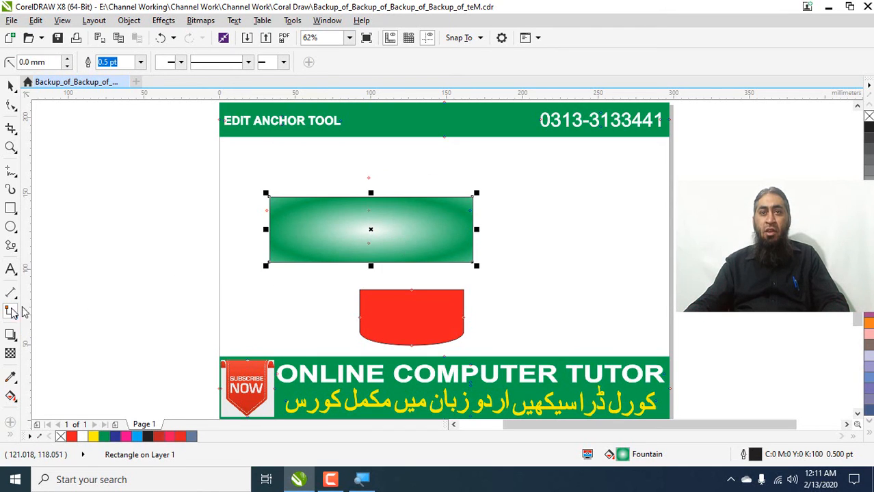
{"action": "key", "text": "Delete"}
{"action": "key", "text": "ctrl+z"}
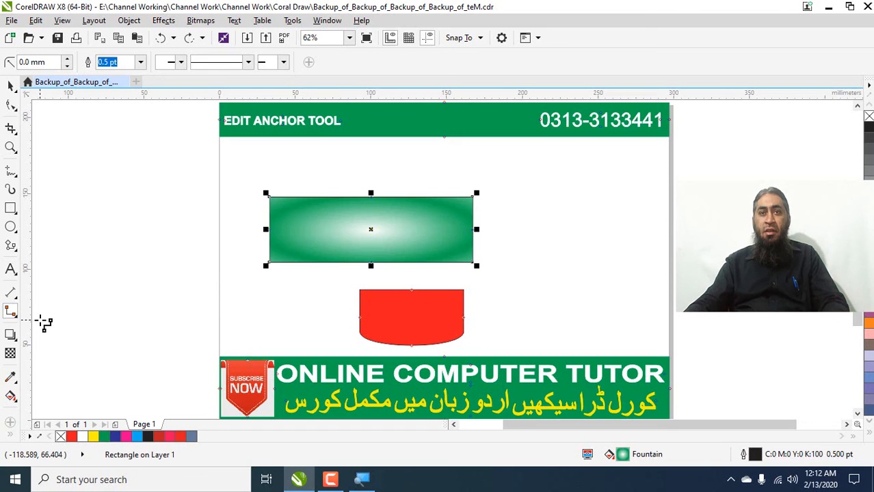
Step: Draw a rounded right-angle connector from the centre anchor of the gradient-filled rectangle to the red shape
{"action": "left_click", "coordinate": [18, 320]}
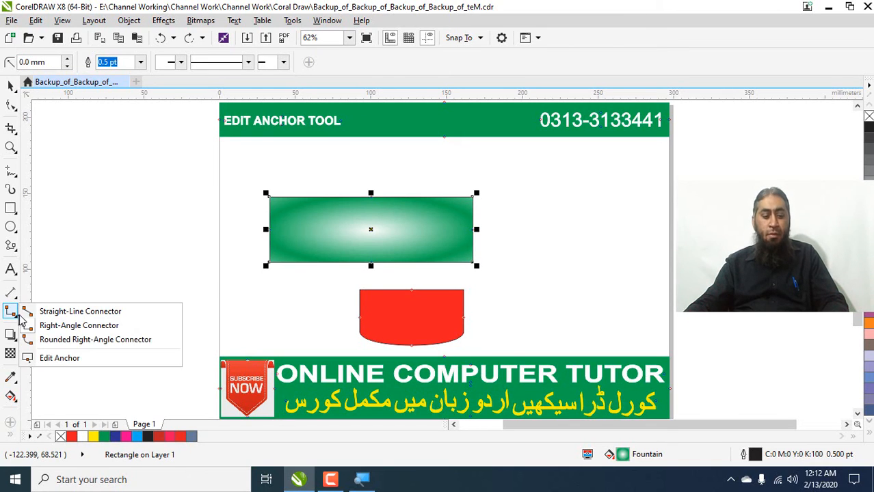
{"action": "left_click", "coordinate": [75, 337]}
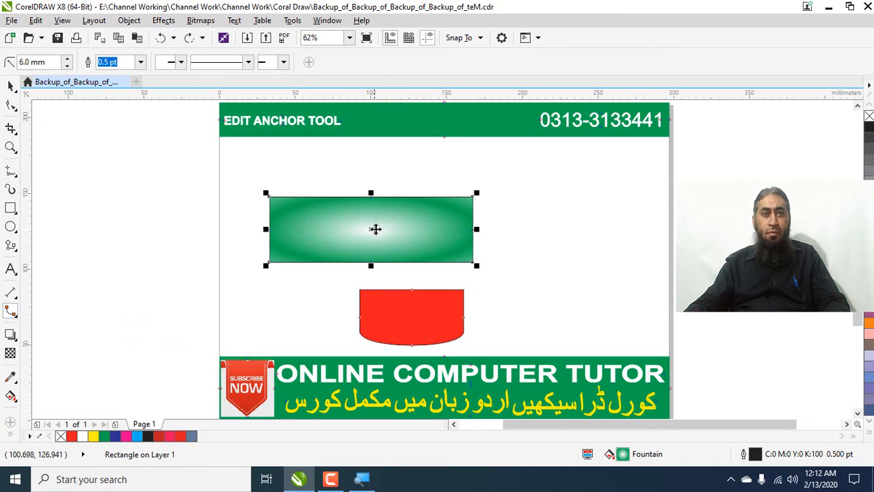
{"action": "left_click_drag", "start_coordinate": [371, 231], "coordinate": [400, 309]}
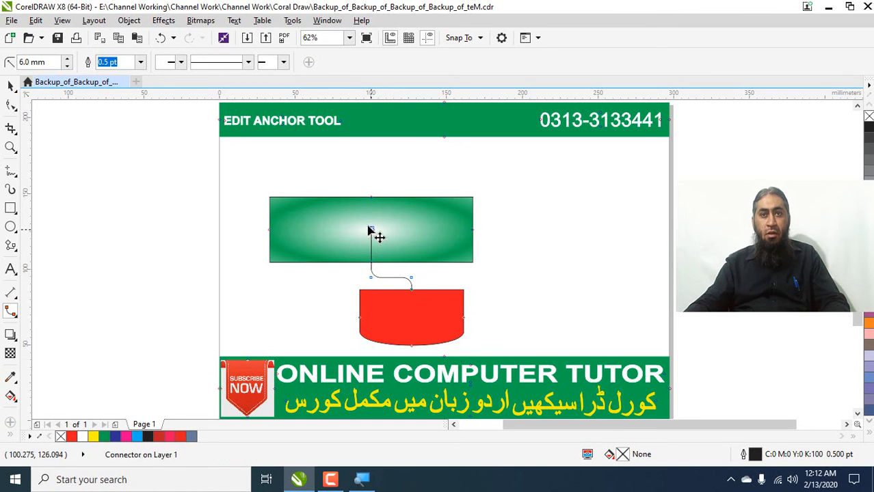